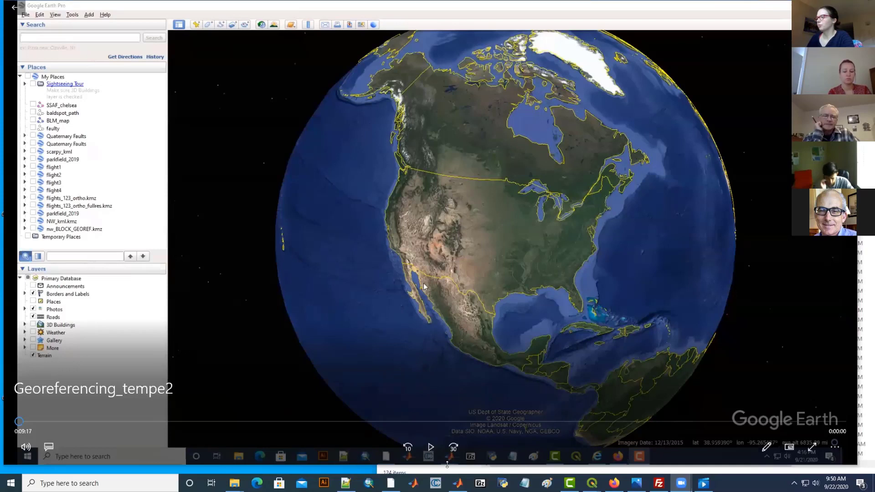
Step: Play the Georeferencing_tempe2 video from the start, pausing at 0:21 at the historical imagery view, and resume playback
drag(446, 473, 445, 474)
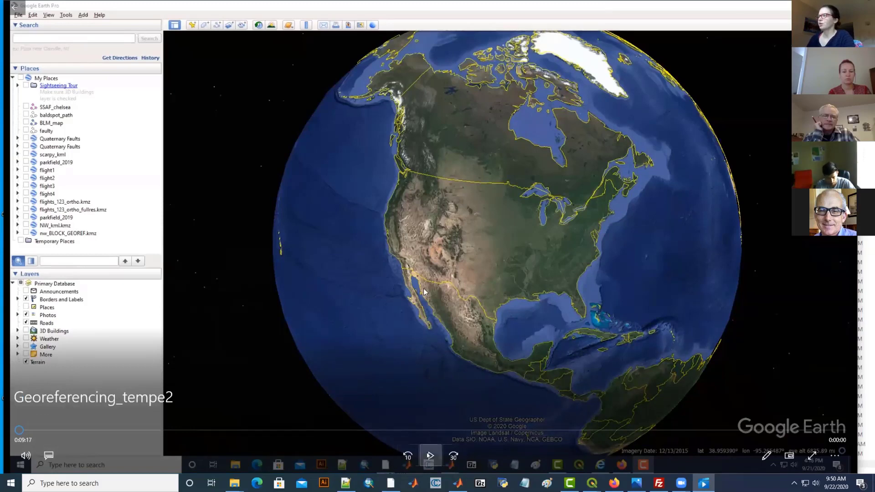
click(430, 455)
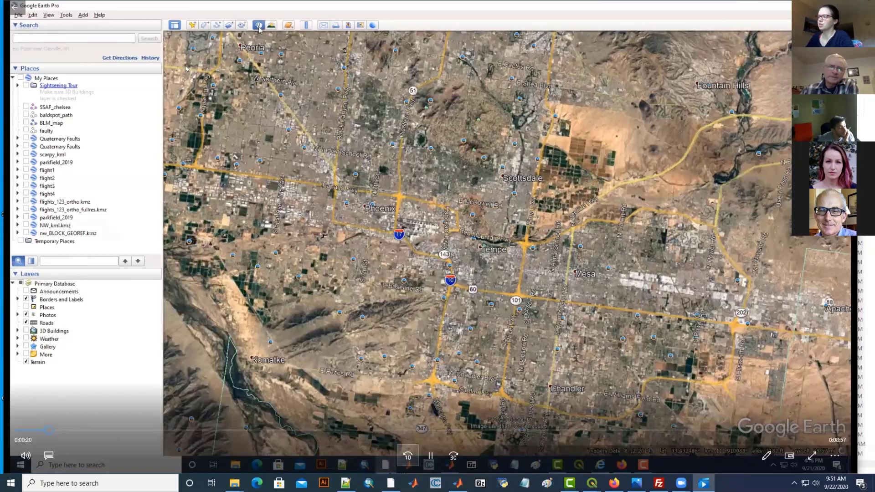
click(430, 456)
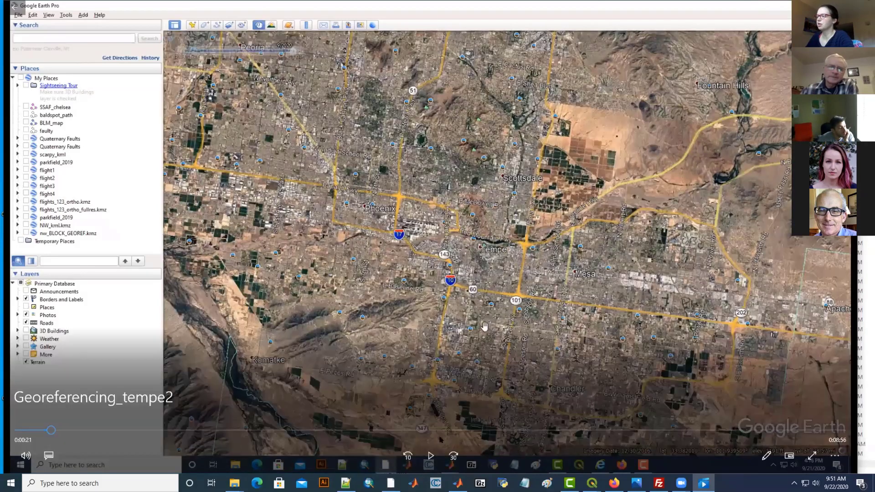
click(417, 445)
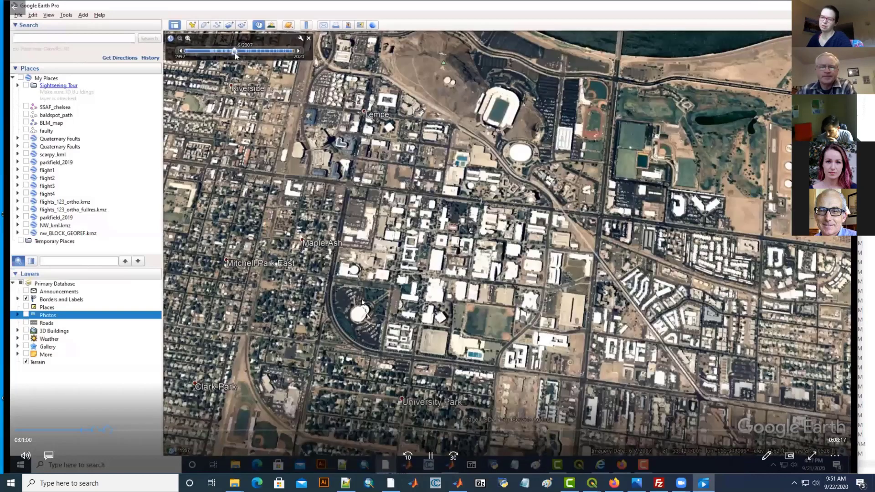
Step: Pause the video at 1:01 on the 2007 Tempe imagery and at 1:11 on the image-saving options, resuming after each pause
click(362, 303)
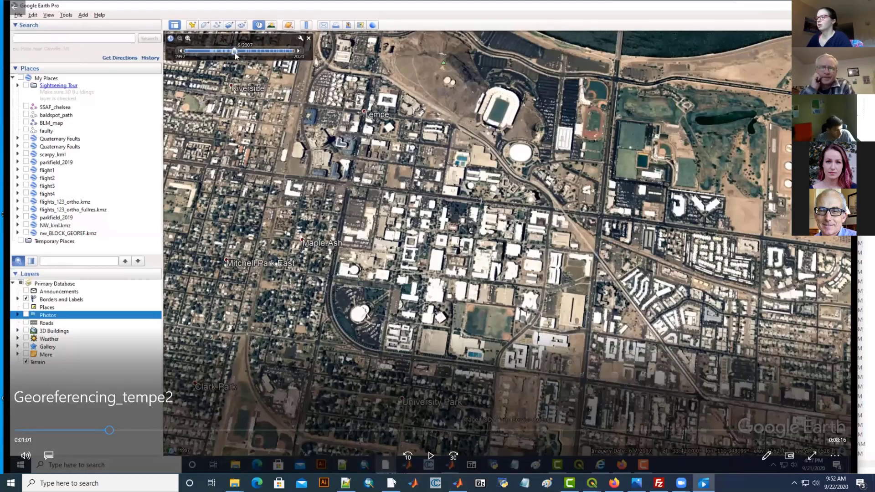
click(431, 456)
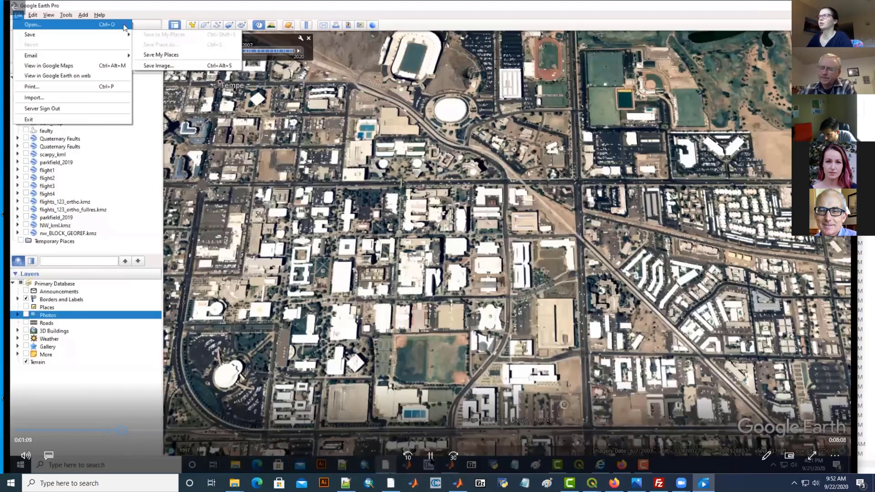
click(430, 457)
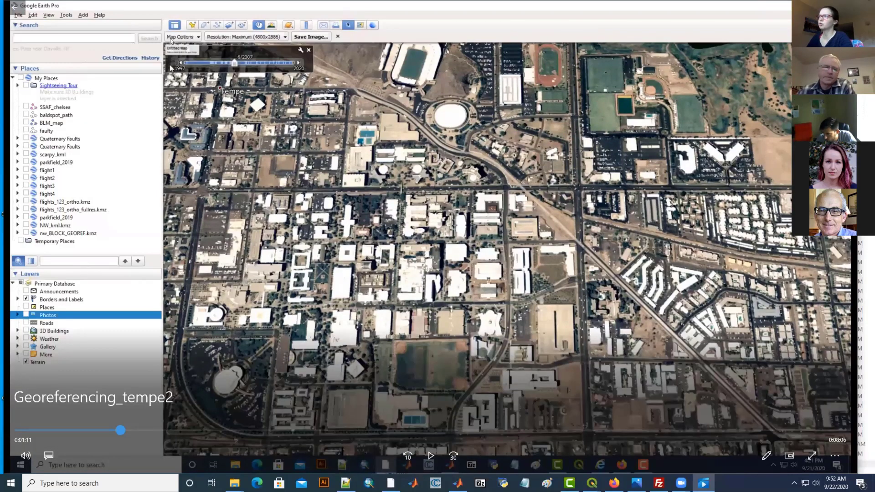
click(431, 457)
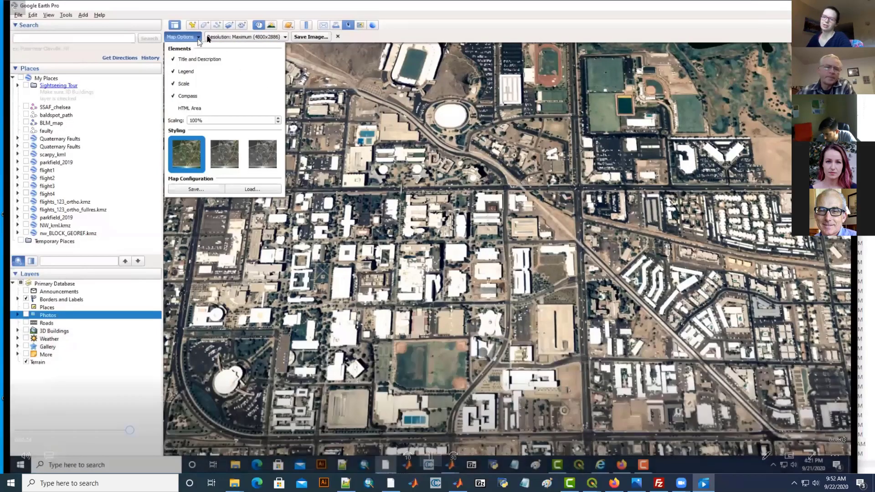
Step: Play the video past the map resolution options, pause at 1:47 on the empty QGIS project, and resume playback
key(space)
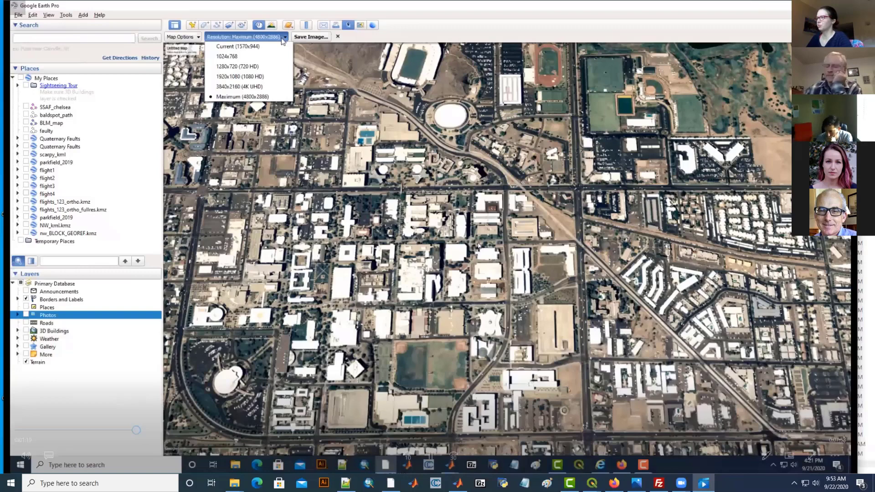
key(Right)
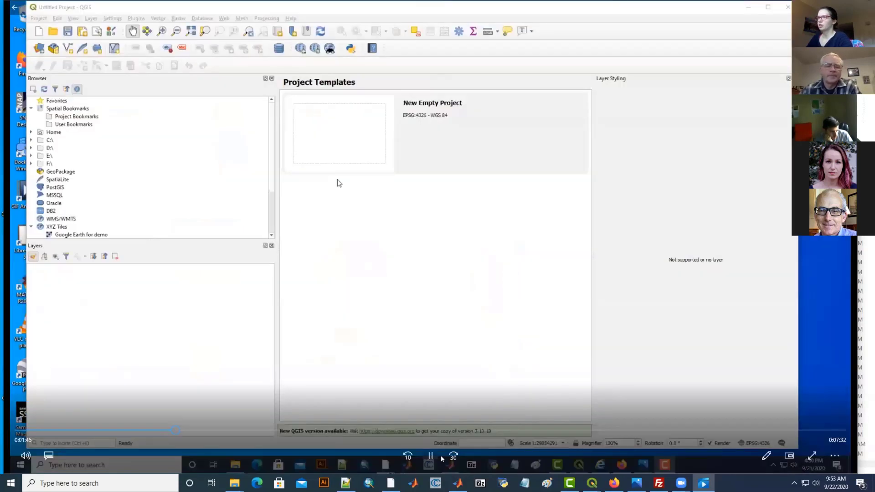
key(space)
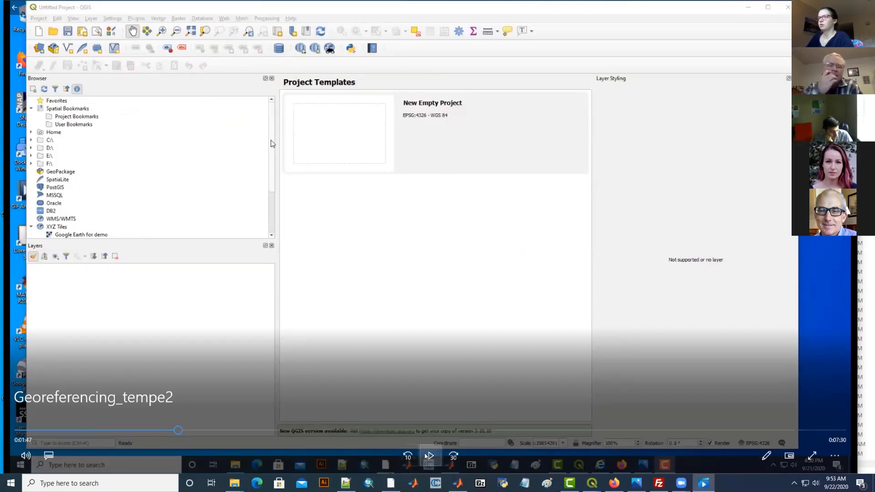
key(space)
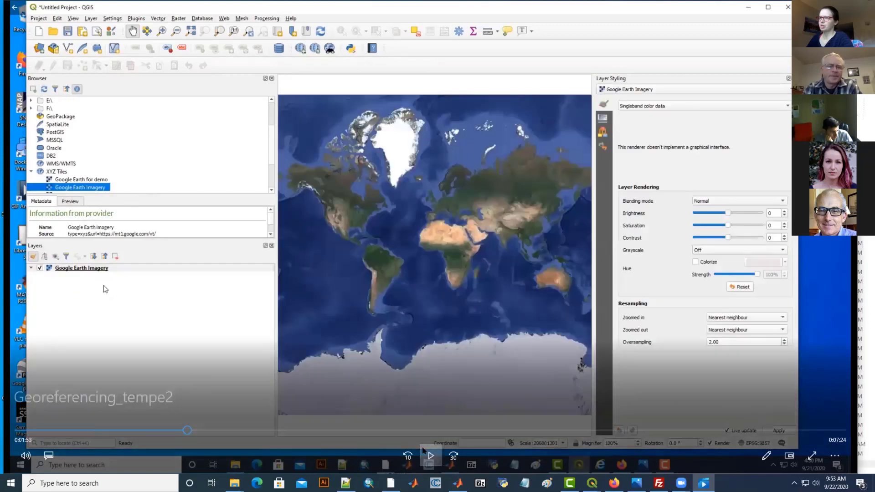
Step: Continue the video from 1:53, pause at 2:32 on the unreferenced Tempe_2007 layer, and resume playback
click(429, 456)
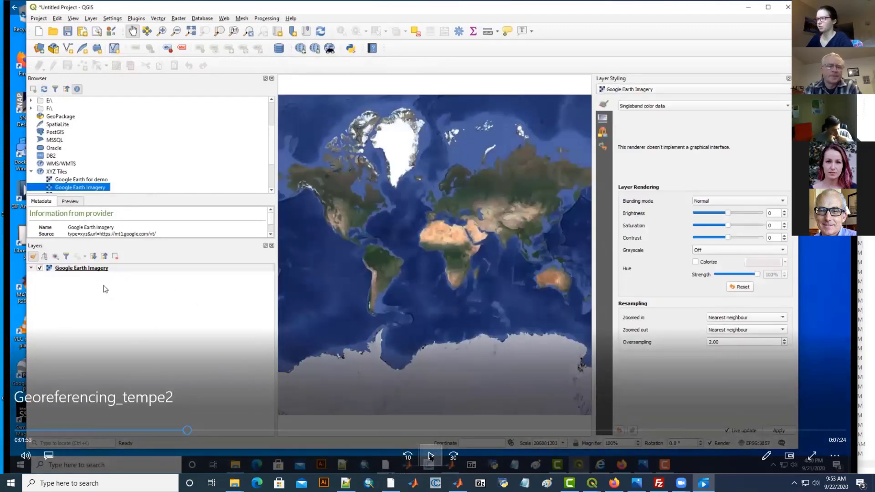
click(431, 456)
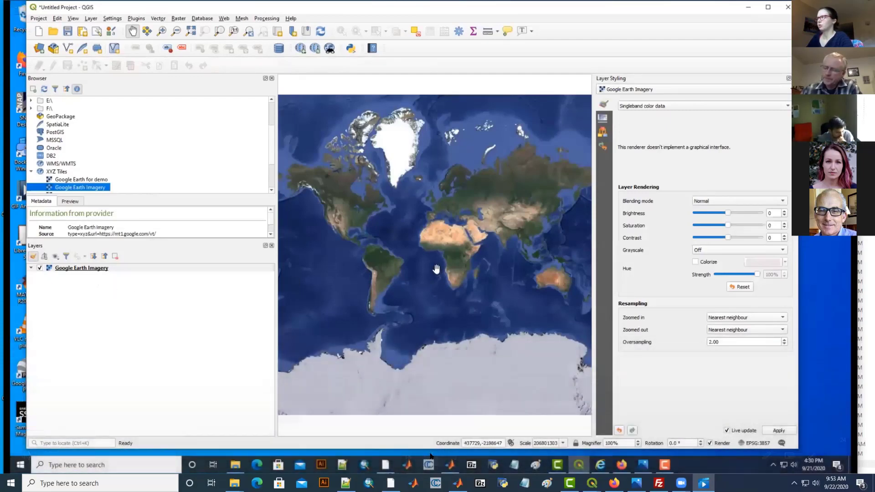
mouse_move(431, 456)
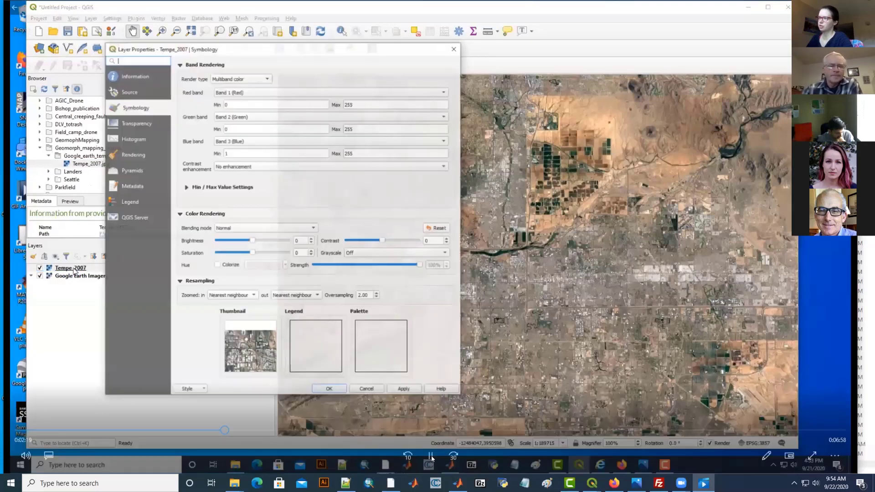
click(431, 457)
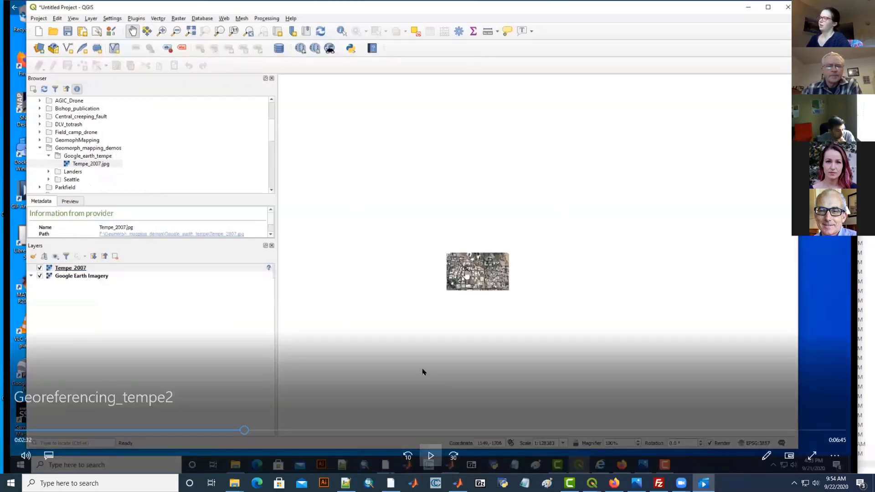
click(413, 368)
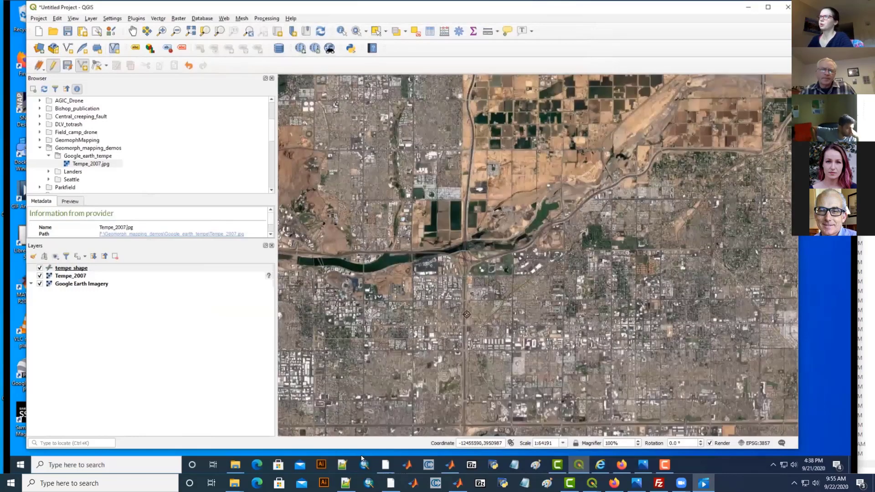
Step: Pause the video at 4:01 and 4:05 to examine the Georeferencer GDAL plugin search, resuming after each pause
mouse_move(360, 463)
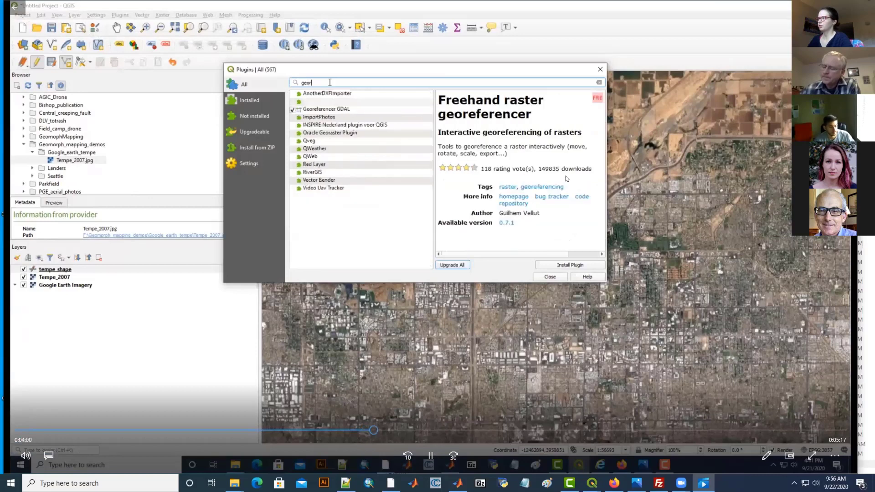
click(431, 456)
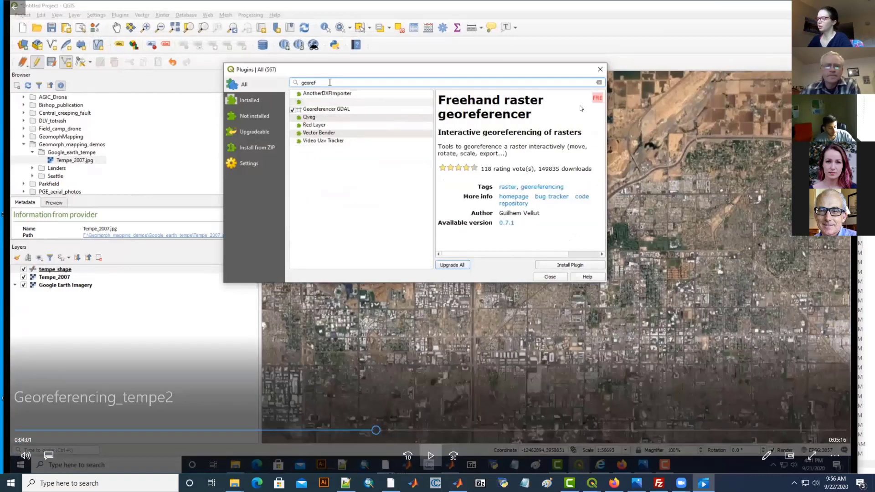
click(430, 456)
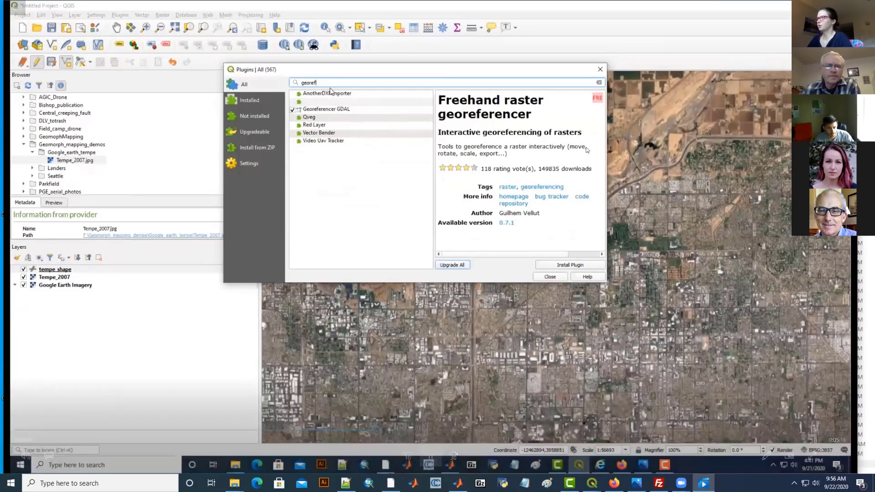
key(space)
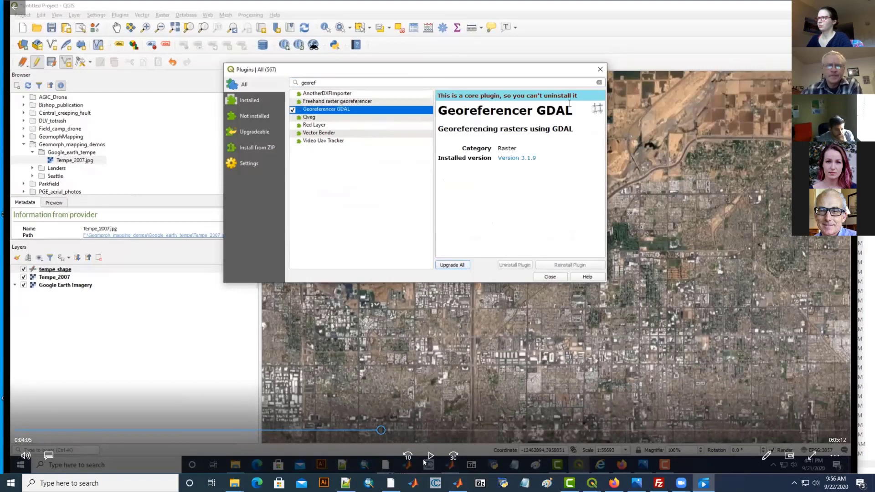
key(space)
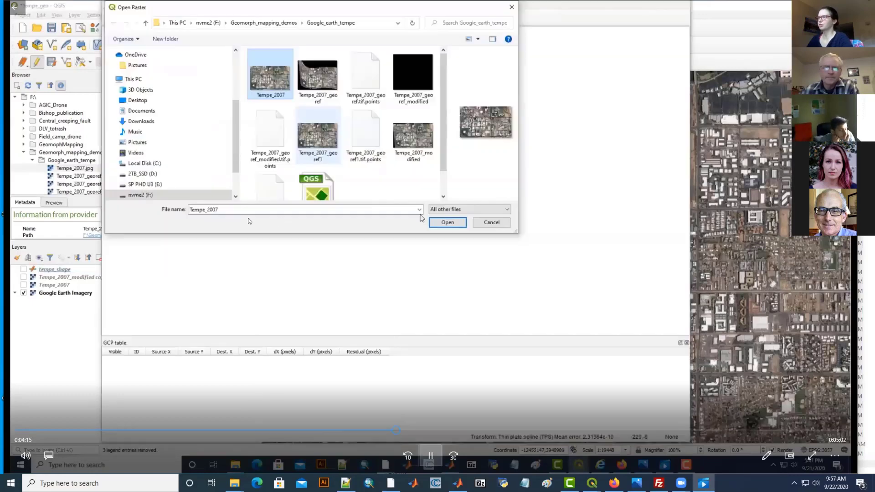
Step: Pause the video at 4:15 on opening the Tempe_2007 raster and at 4:24 on adding a control point, resuming after each
click(250, 221)
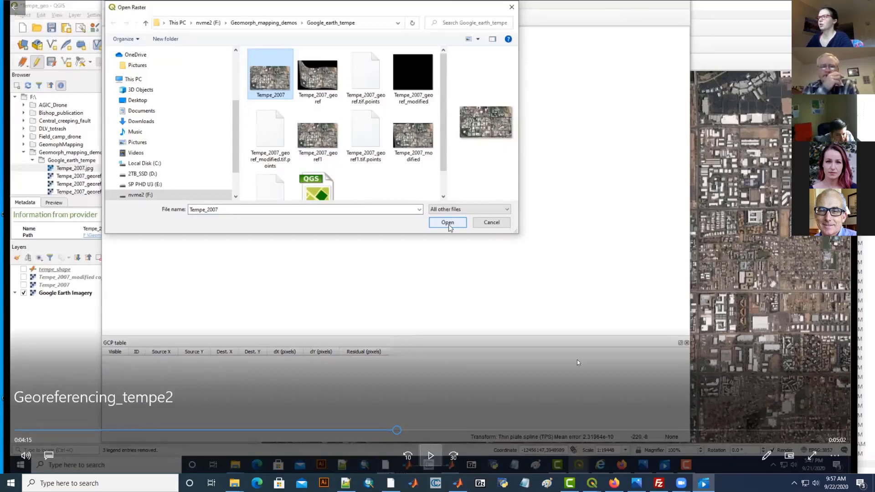
key(space)
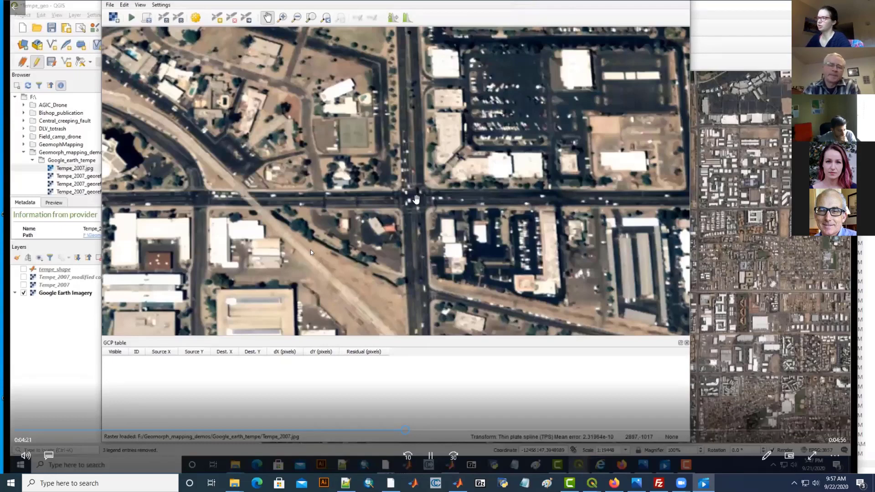
click(447, 222)
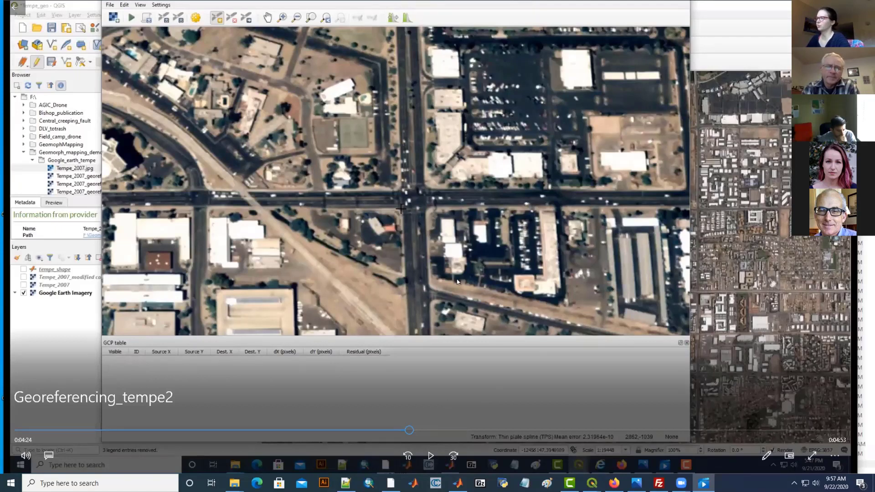
click(428, 455)
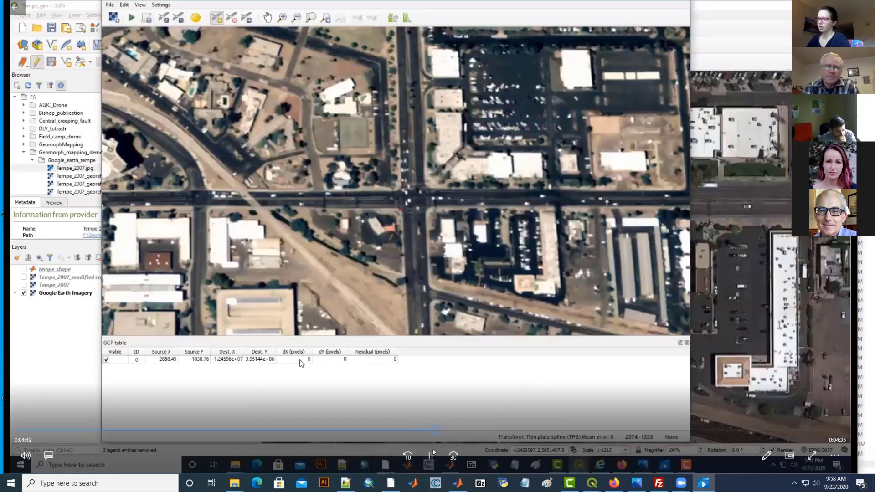
Step: Pause the video at 4:44 and 4:47 to examine the GCP table and its panel setting, and resume playback
key(space)
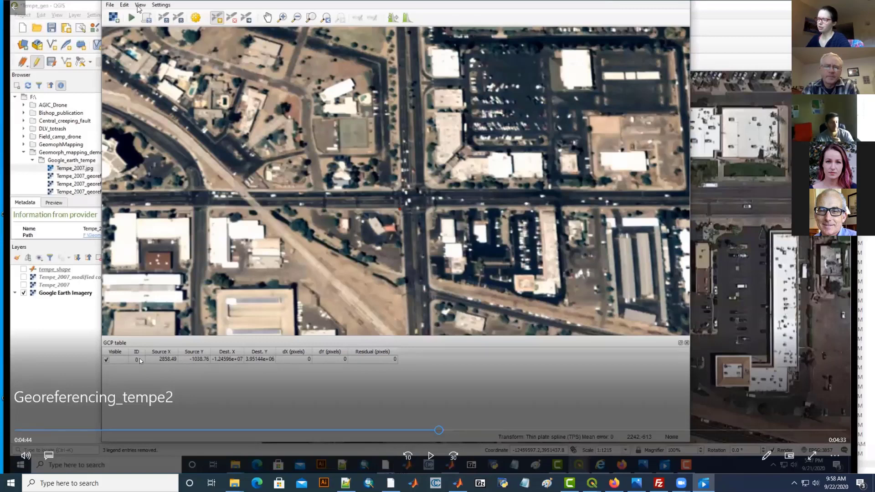
click(428, 456)
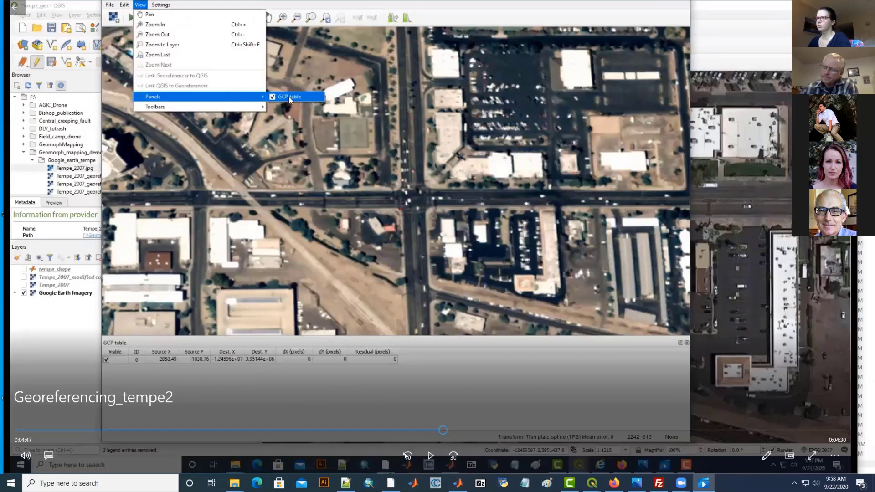
key(space)
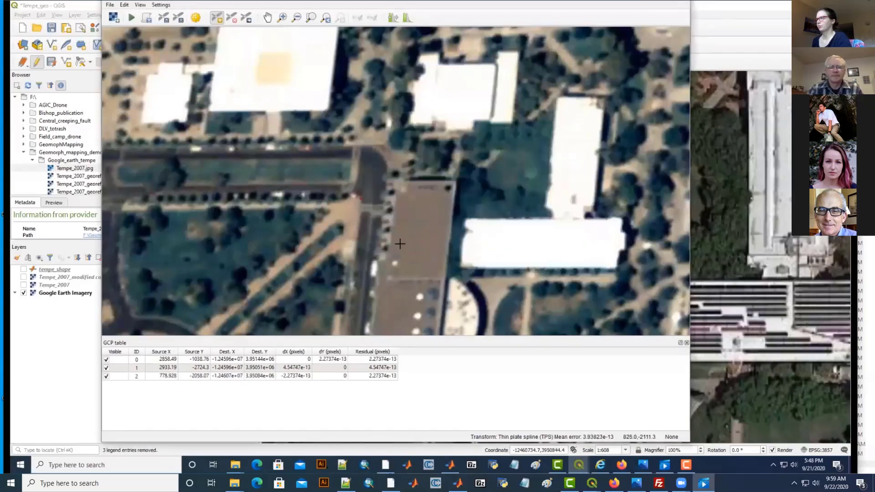
Step: Add a ground control point at the stadium field's southeast corner, matching it to the same corner on the Google Earth Imagery map
scroll(400, 244, down, 2)
scroll(399, 244, down, 1)
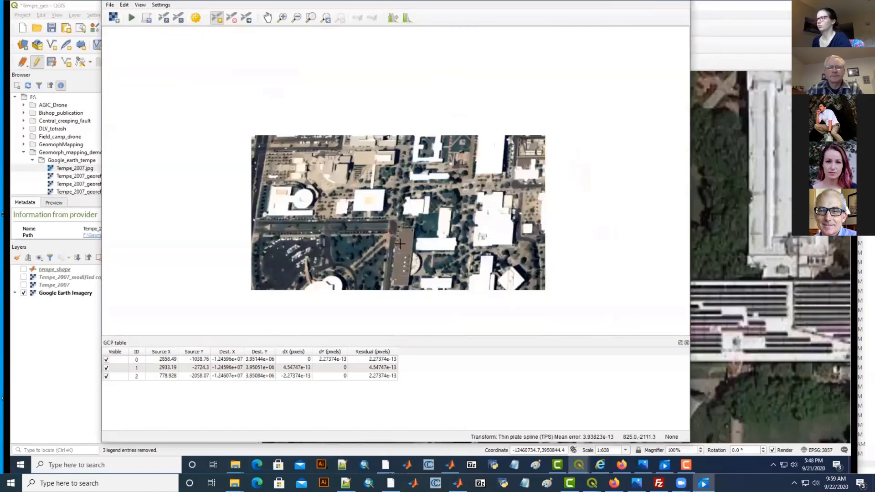
scroll(400, 243, down, 1)
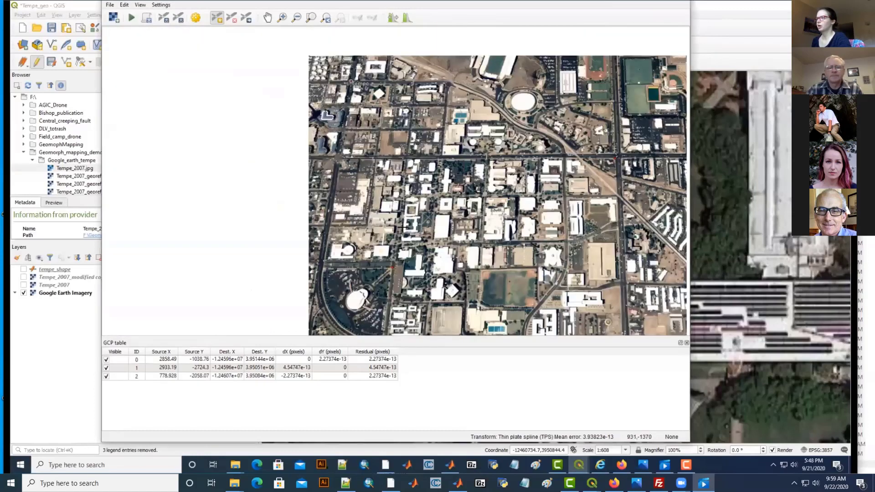
scroll(476, 162, up, 1)
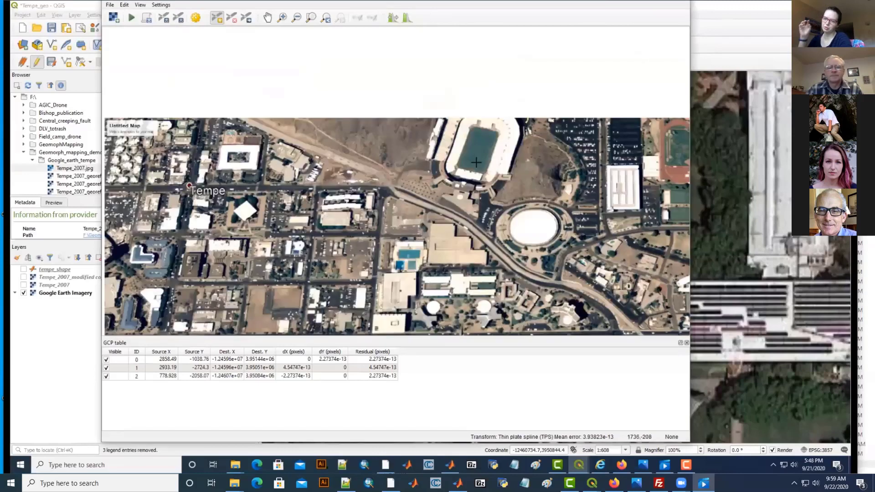
scroll(476, 163, up, 1)
click(476, 162)
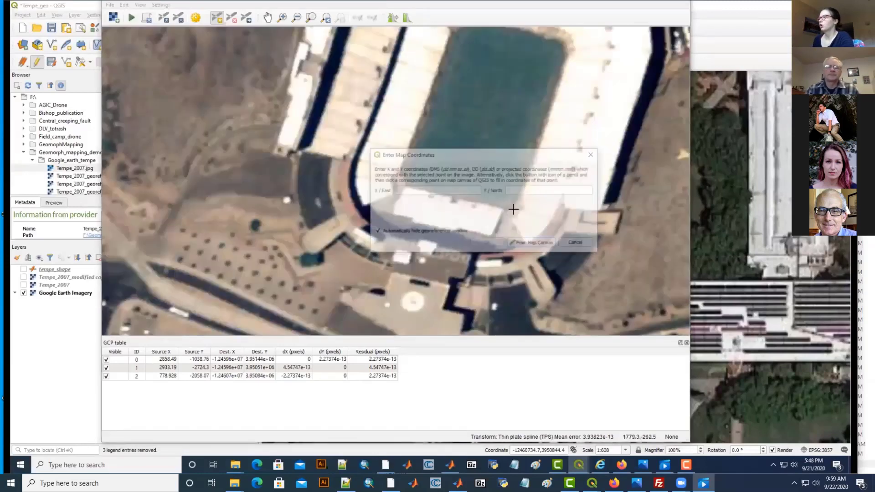
click(537, 242)
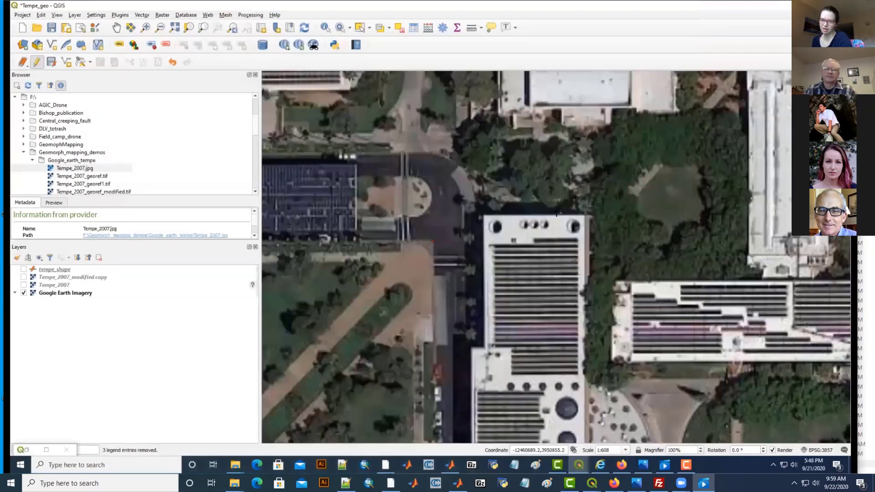
scroll(557, 213, down, 1)
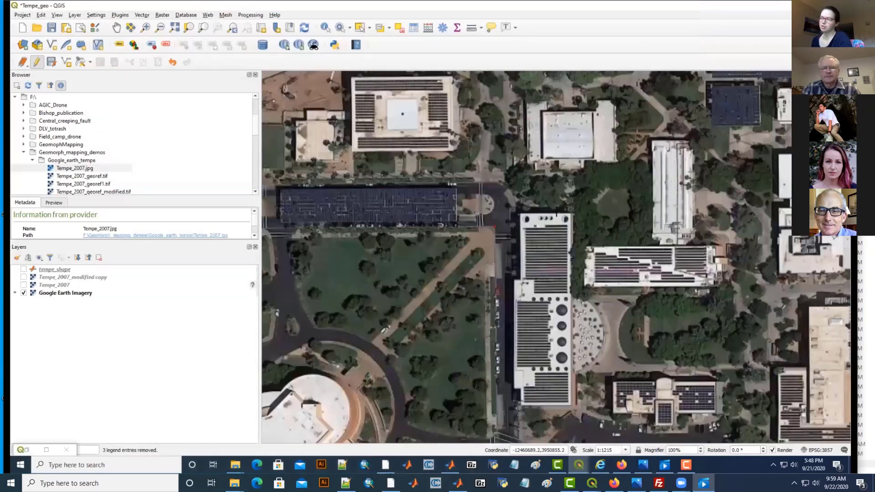
click(556, 212)
click(488, 243)
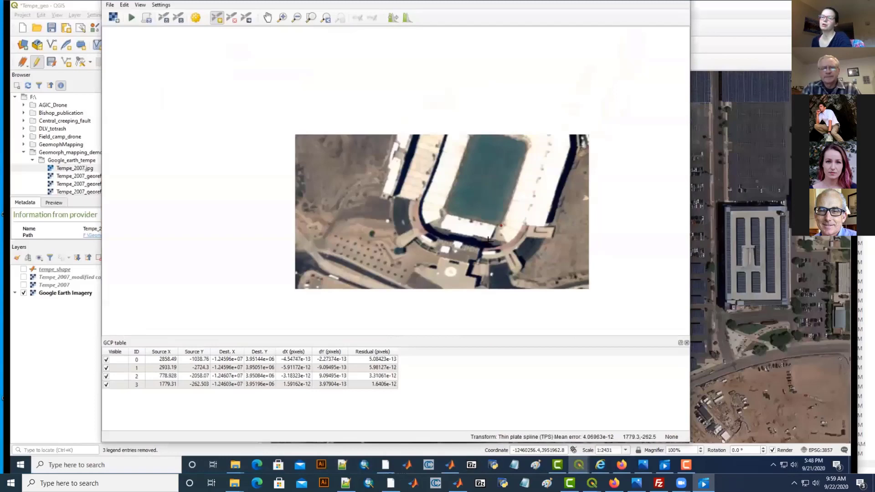
Step: Add a ground control point at the southeast corner of the running track's infield, matching it on the map canvas
scroll(488, 241, down, 1)
drag(522, 253, 370, 176)
scroll(549, 149, up, 1)
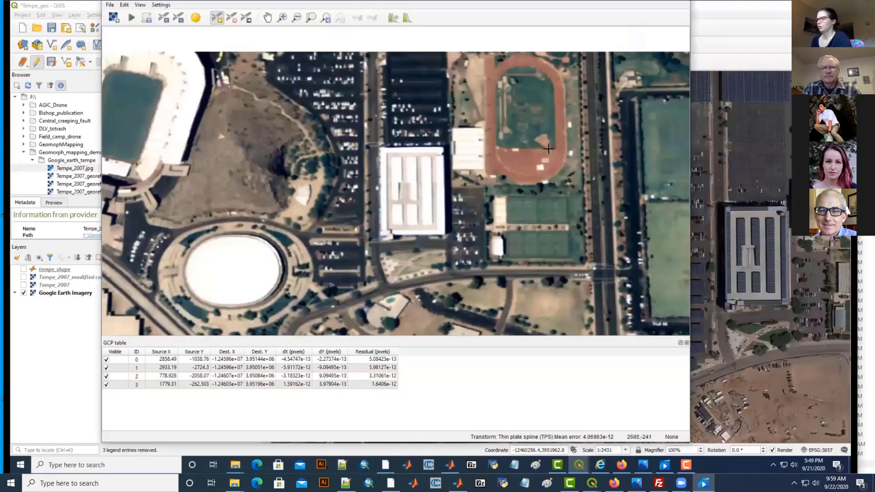
drag(533, 171, 485, 229)
scroll(547, 178, up, 1)
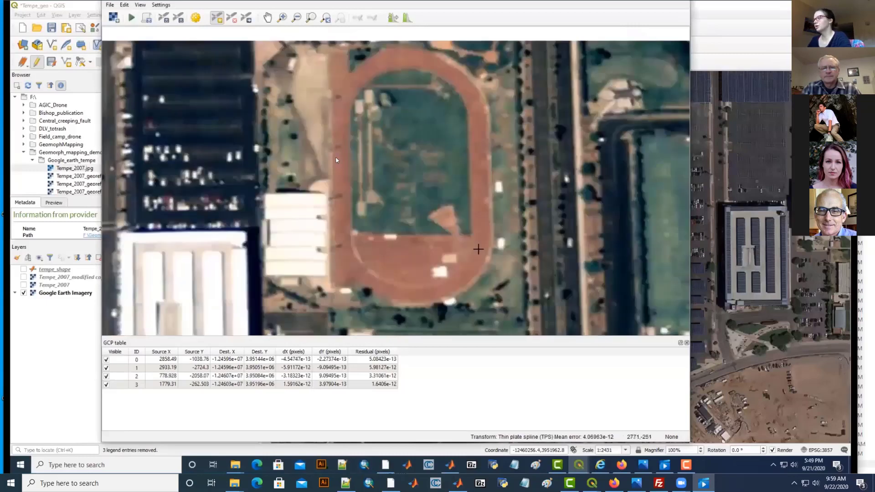
click(439, 272)
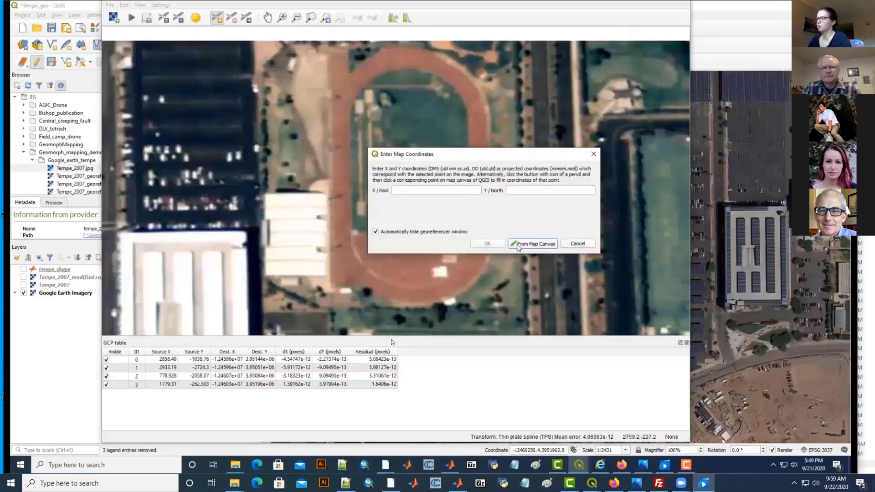
click(518, 246)
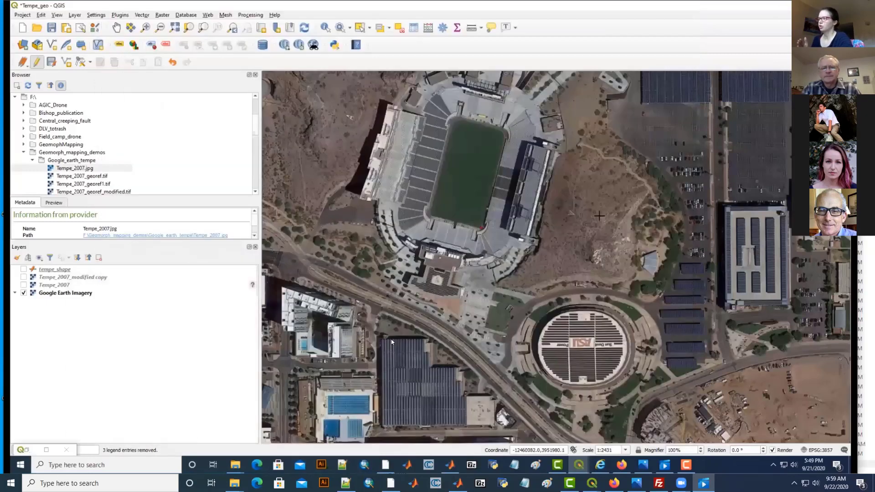
drag(545, 228, 392, 273)
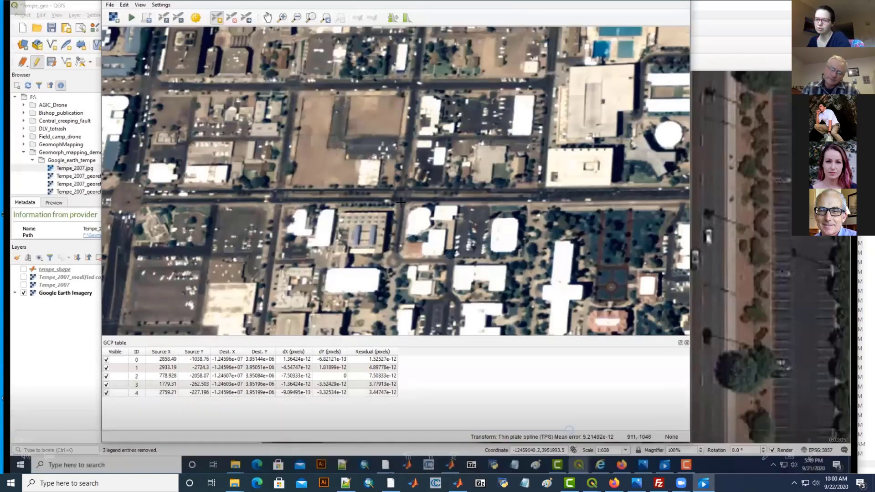
Step: Add a ground control point at the street intersection south of the vacant lots, taking its coordinates from the map canvas
click(398, 202)
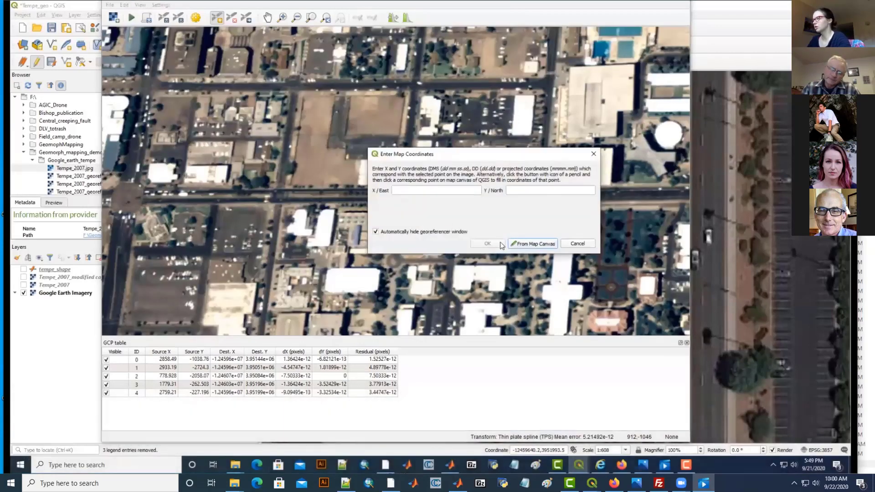
click(520, 247)
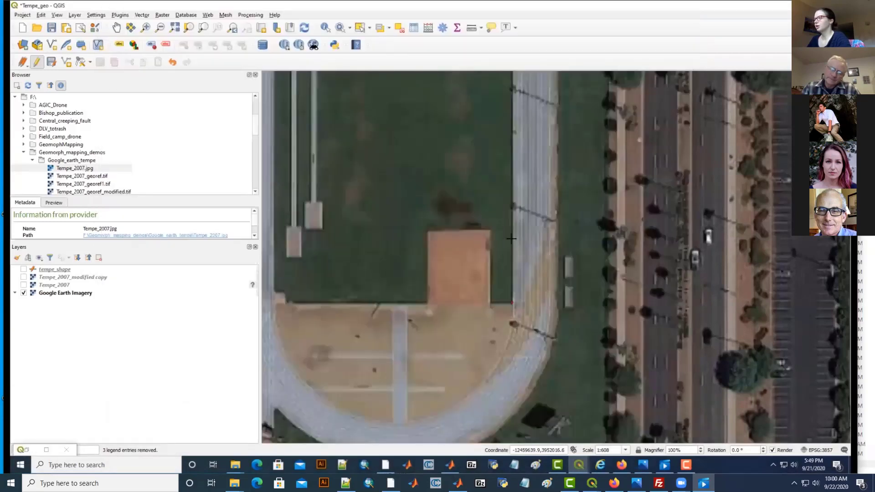
scroll(512, 238, down, 3)
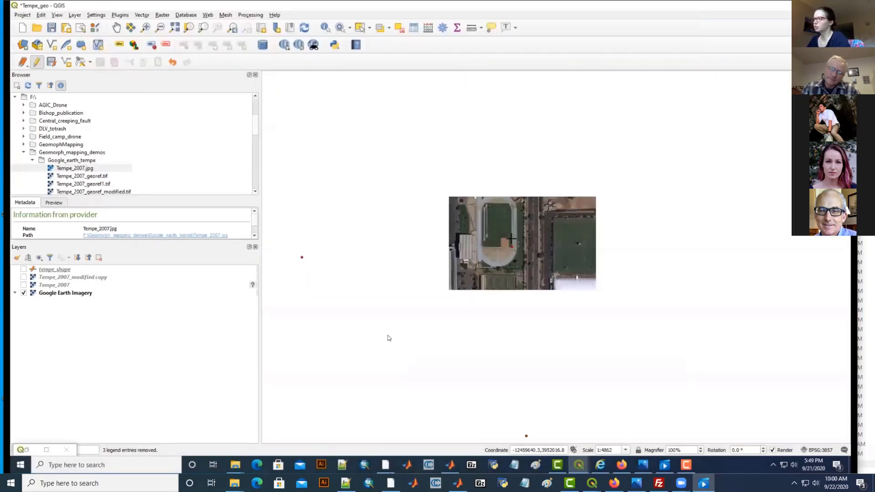
scroll(389, 338, down, 2)
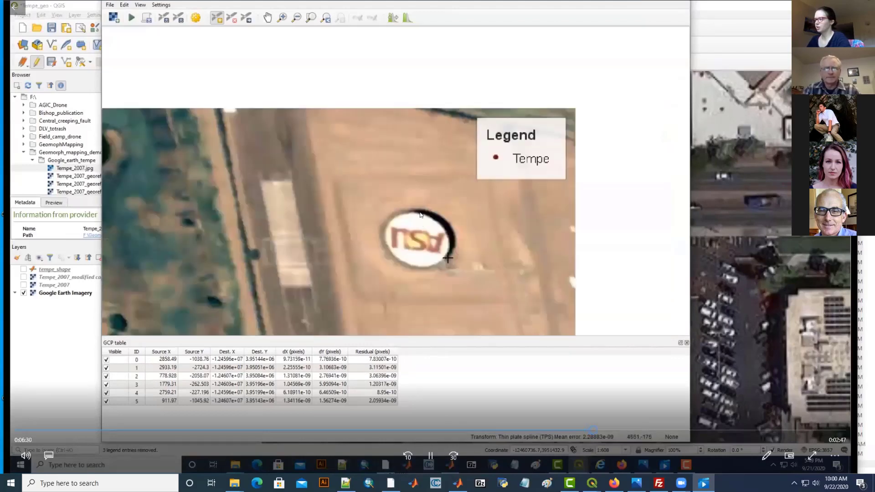
Step: Pause the video at 6:31 and 6:43 to examine the ASU circle as a control point location, resuming after each
click(431, 456)
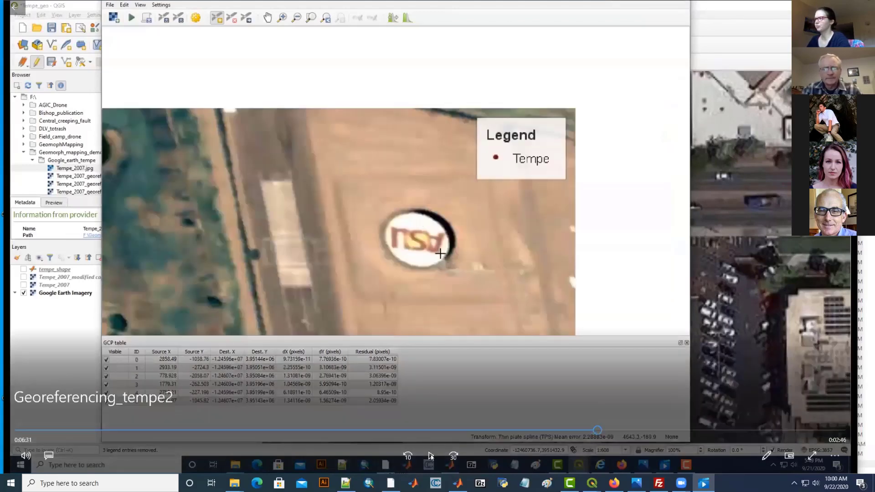
click(529, 344)
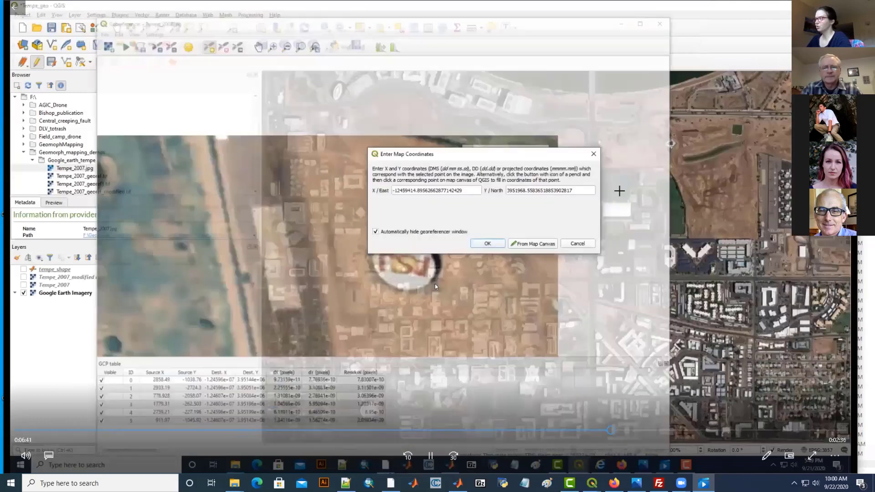
click(435, 283)
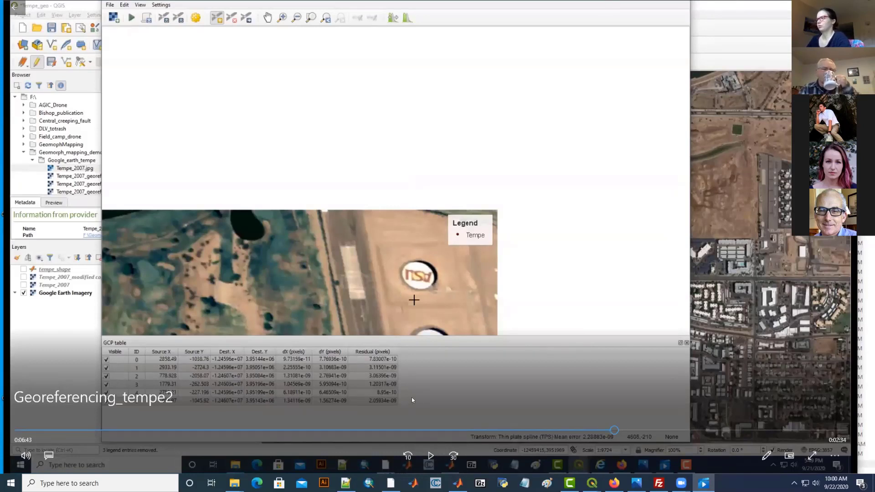
click(360, 234)
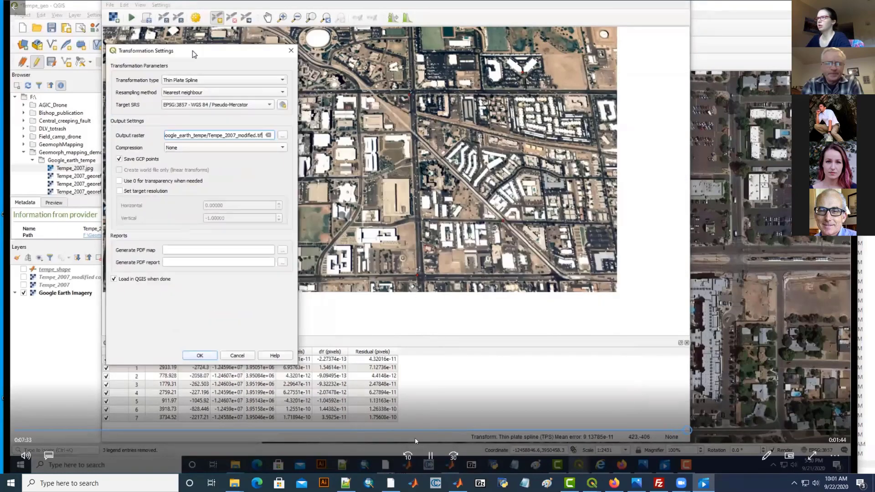
Step: Pause the video at 7:35 and 7:40 to examine the transformation types and the Polynomial 1 setting, resuming after each
click(431, 456)
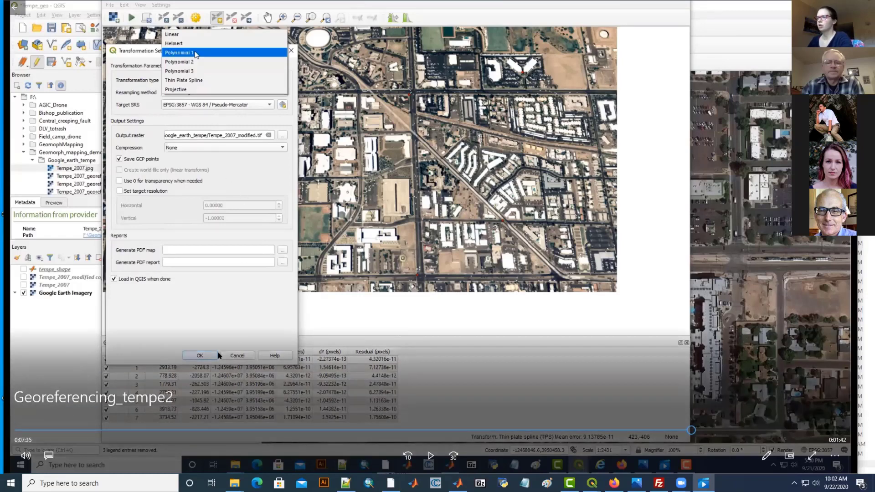
click(426, 453)
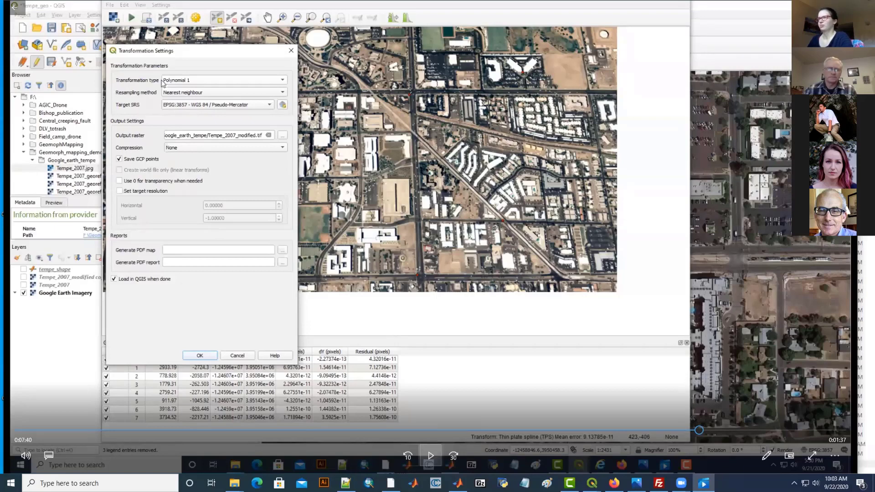
click(431, 455)
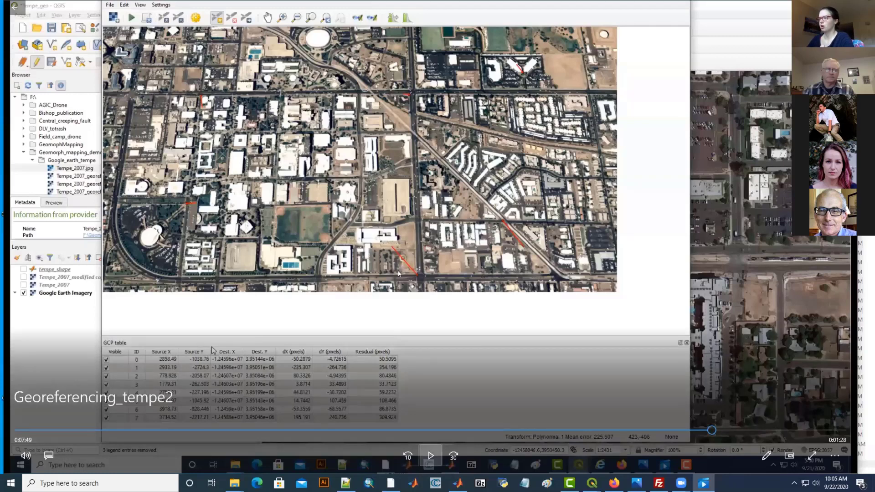
Step: Continue the video from 7:49, pause around 8:00 to compare the residuals with control point 7 off and on, and resume playback
click(430, 456)
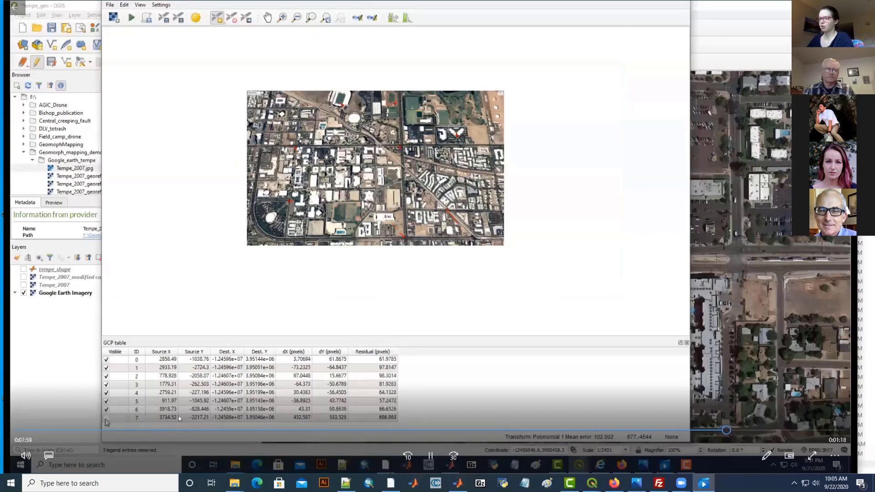
key(space)
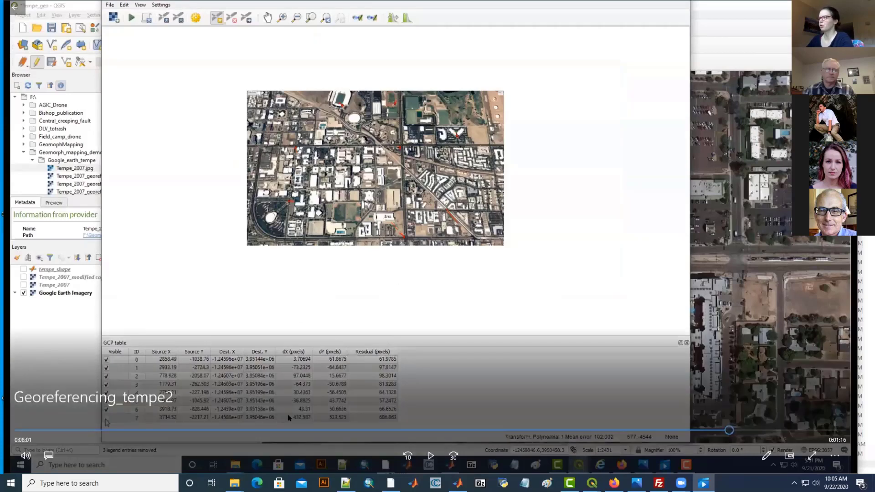
click(426, 459)
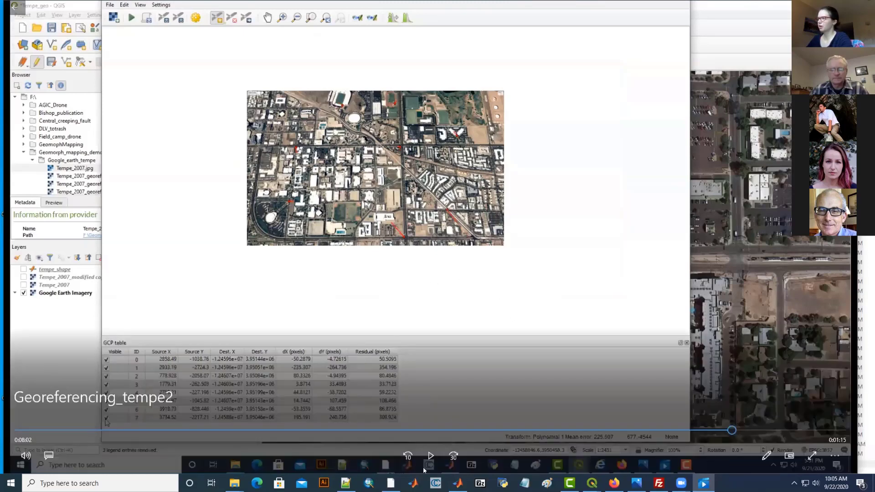
click(432, 461)
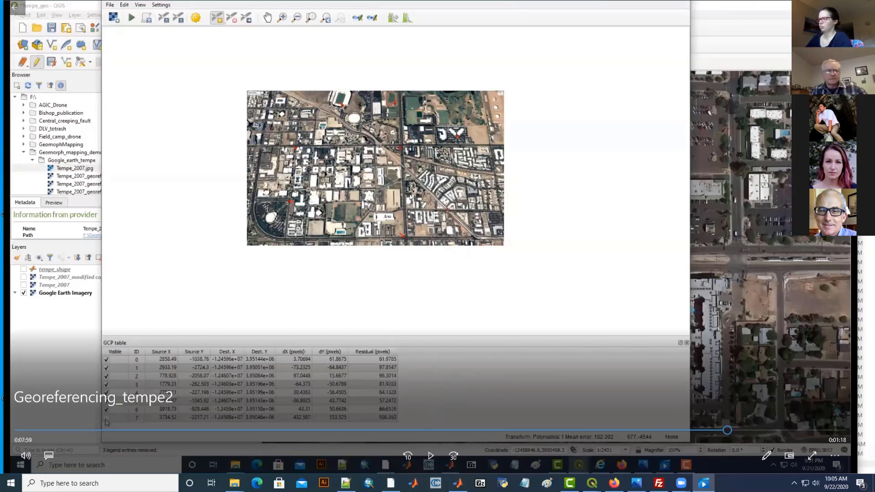
key(space)
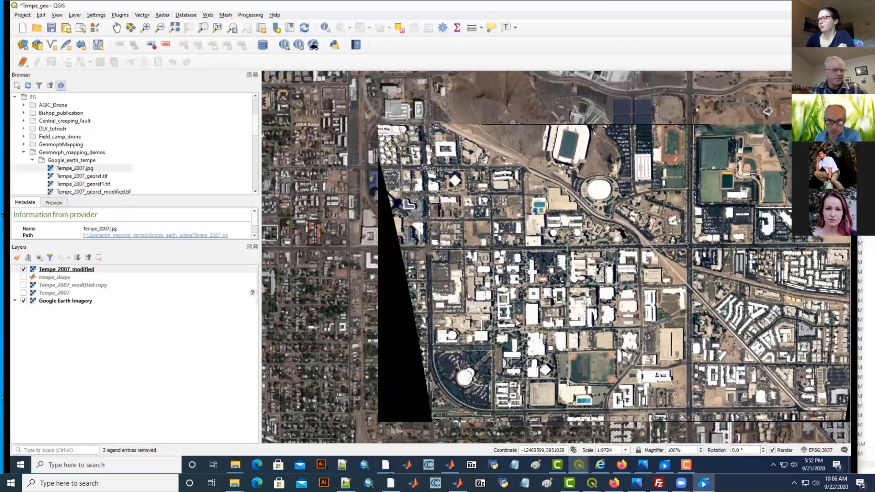
mouse_move(604, 440)
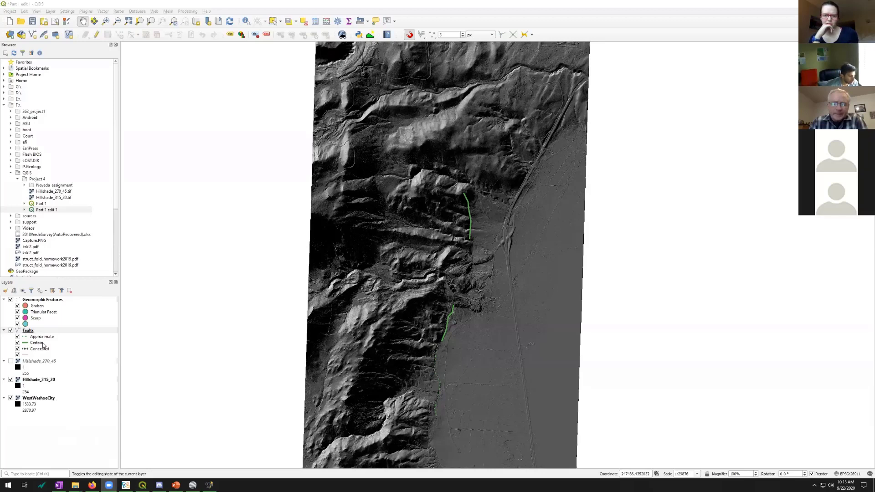
Step: Open the Faults layer's properties and examine its categorized symbology and its label settings
click(26, 332)
right_click(27, 333)
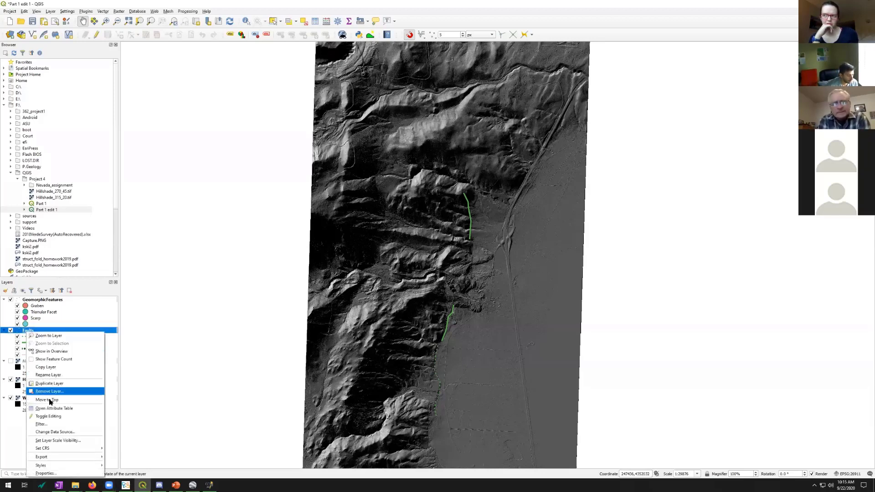
click(151, 384)
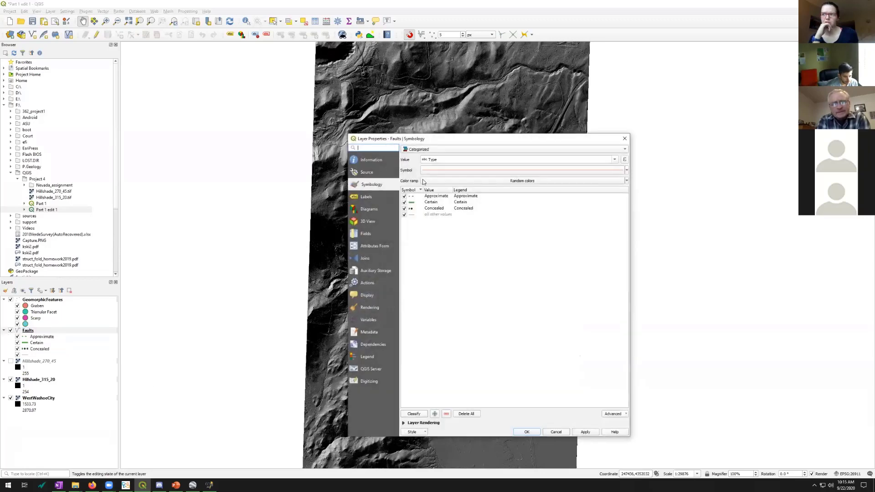
click(366, 198)
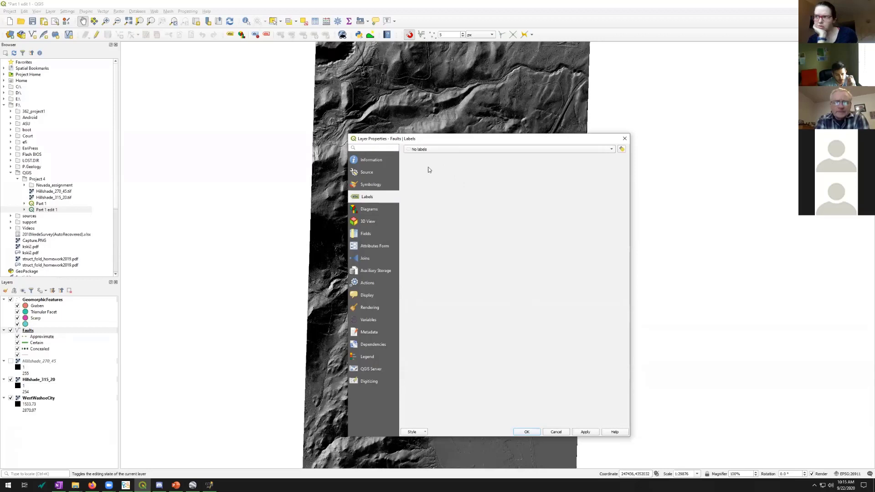
click(377, 186)
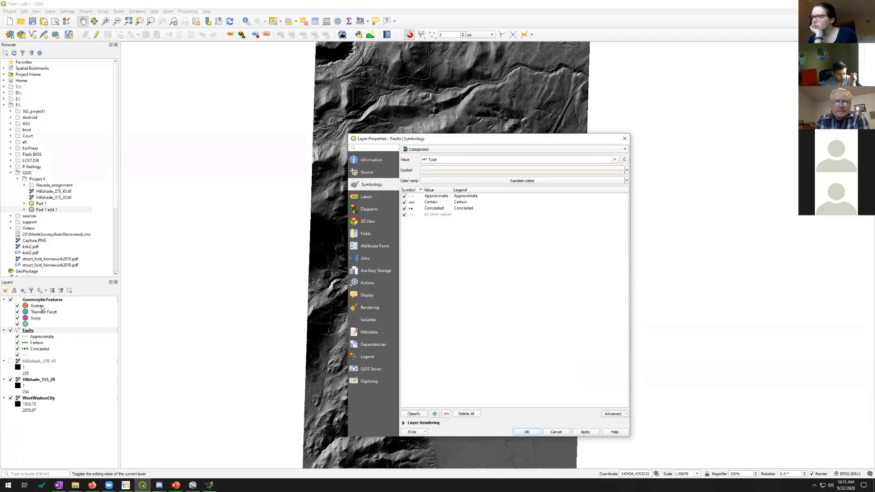
Step: Look through the Faults layer's source, attributes form, 3D view, diagram and label settings, ending on the symbology
click(360, 173)
click(370, 185)
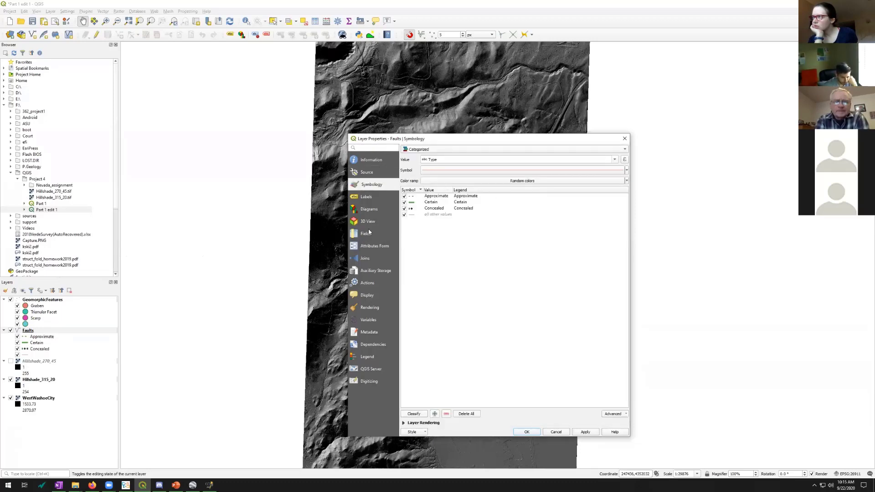
click(371, 248)
click(358, 201)
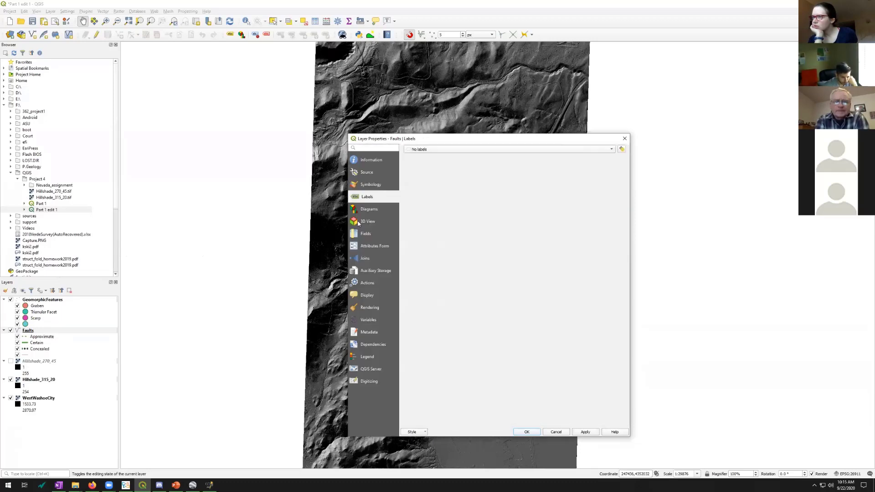
click(362, 218)
click(365, 209)
click(360, 196)
click(367, 184)
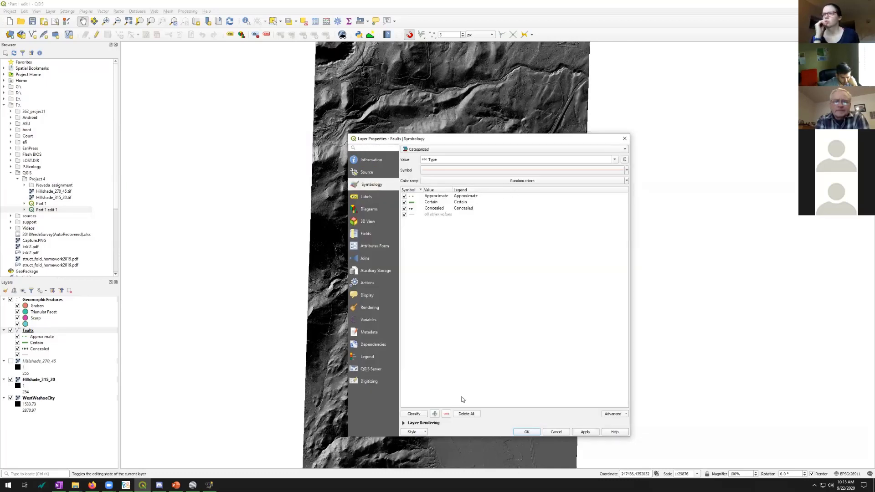
Step: Check the advanced symbology options and the symbol editing options offered for the Concealed category
click(622, 415)
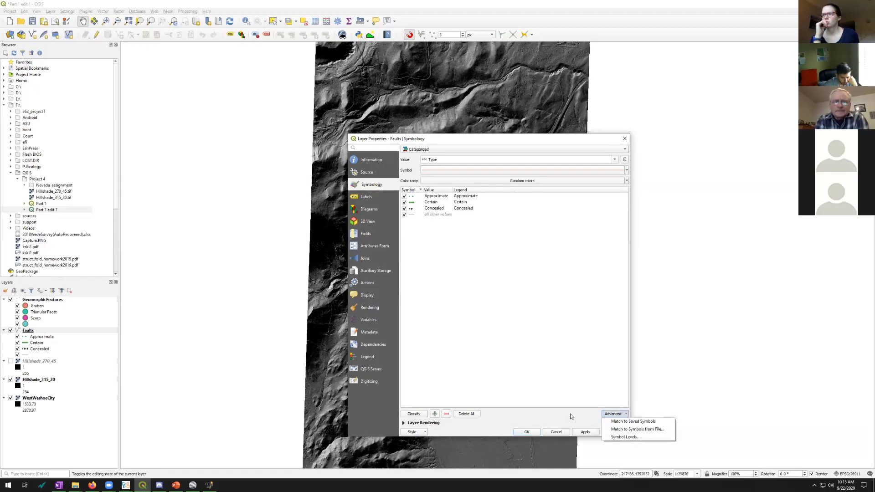
click(602, 152)
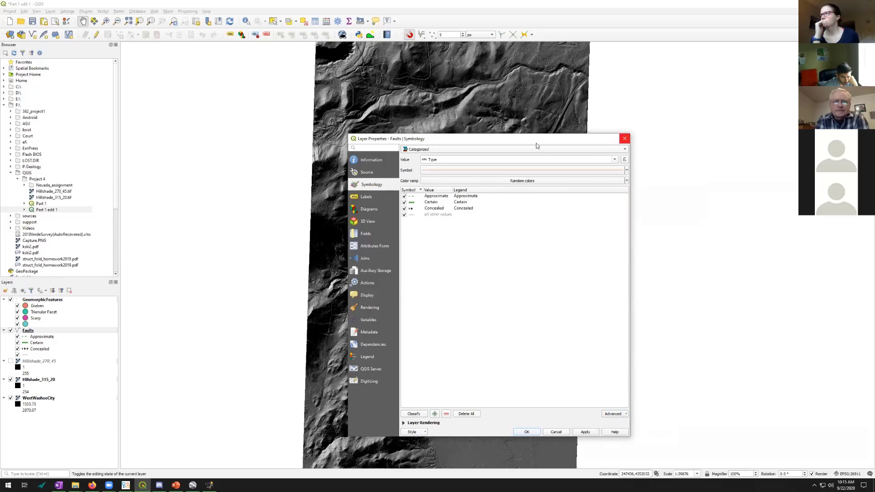
right_click(436, 209)
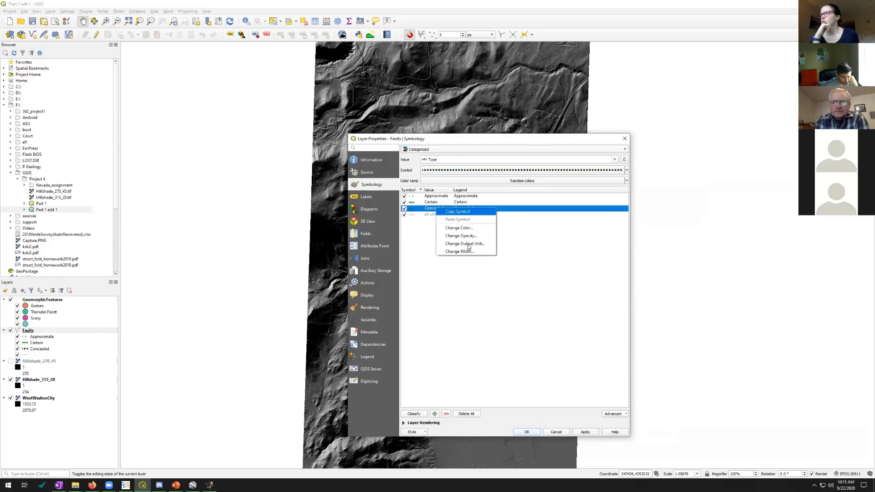
click(464, 297)
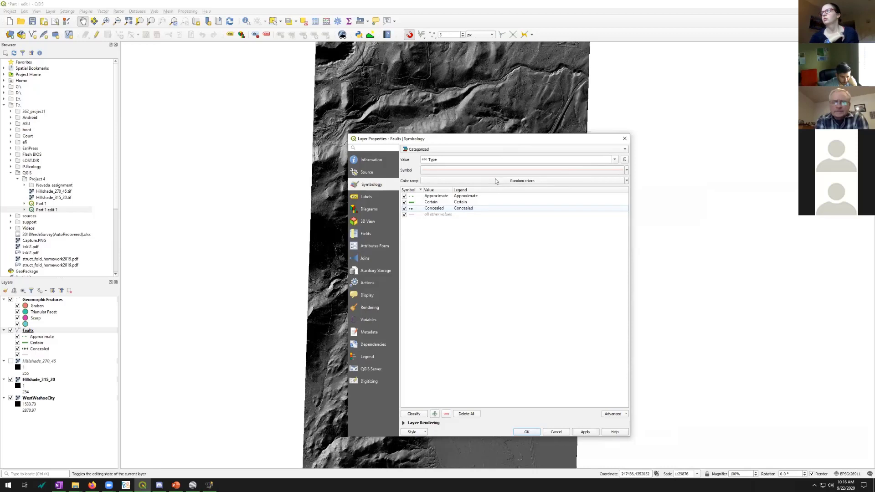
Step: Open the Certain category's line symbol and browse the preset line styles in Favorites and All Symbols
click(460, 202)
click(461, 171)
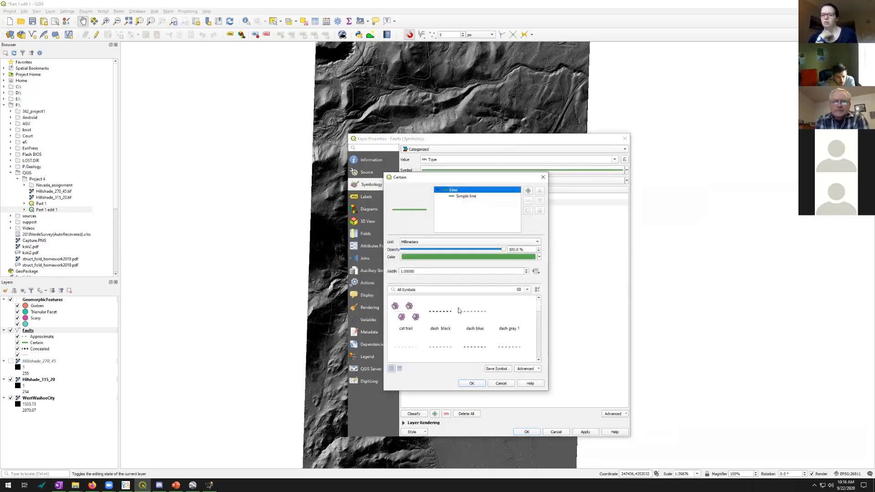
click(527, 290)
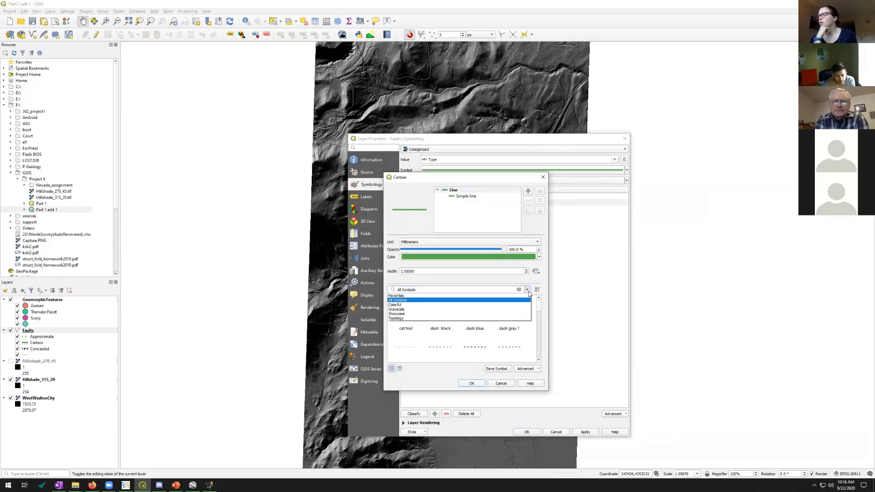
click(500, 296)
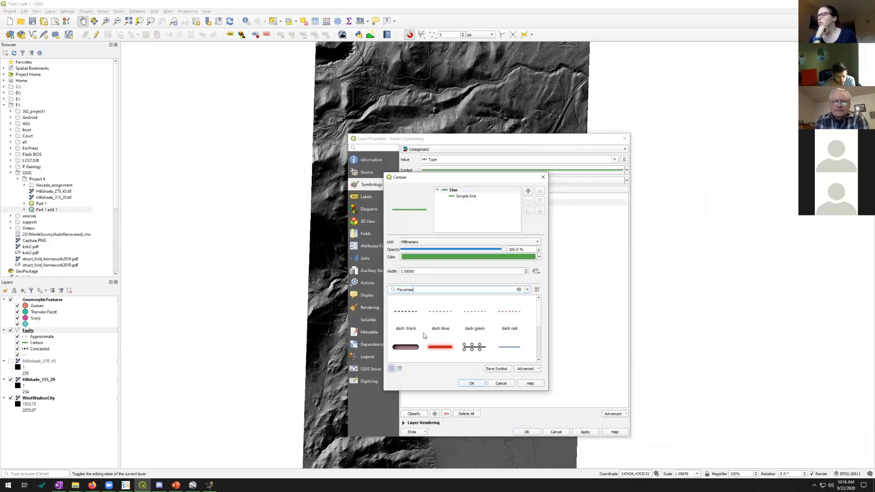
scroll(479, 321, down, 3)
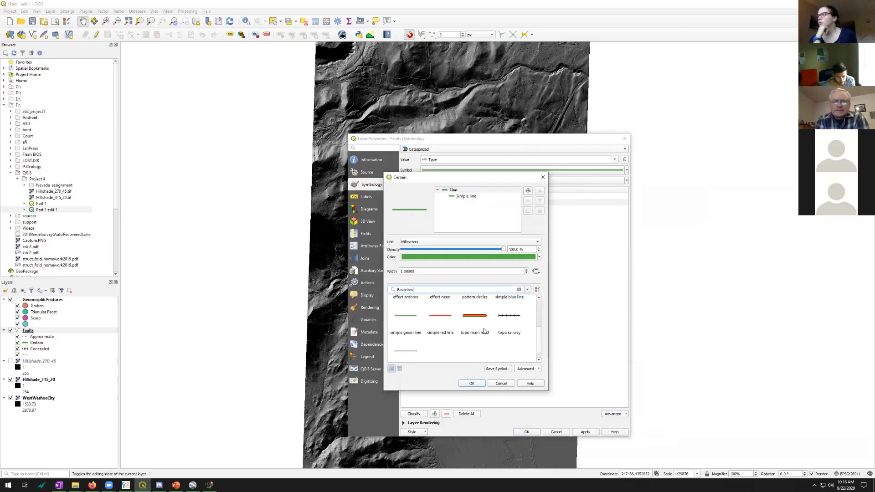
scroll(527, 296, up, 3)
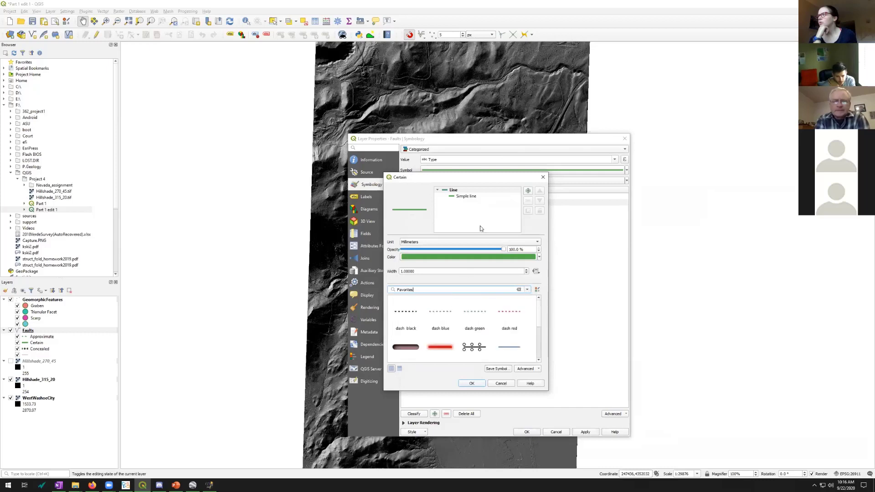
click(527, 290)
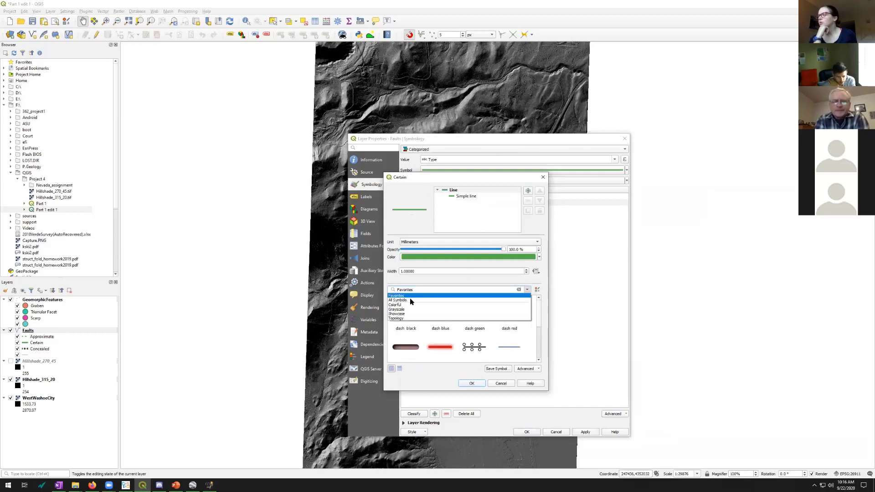
click(412, 300)
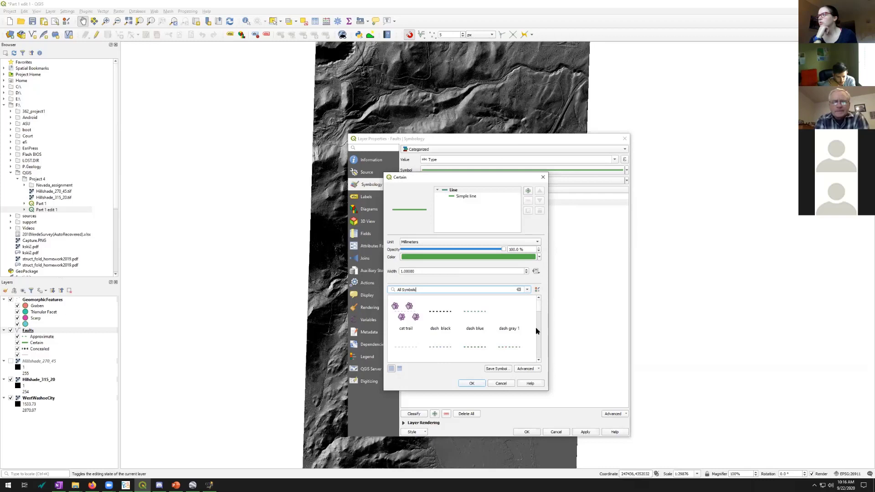
scroll(536, 342, down, 10)
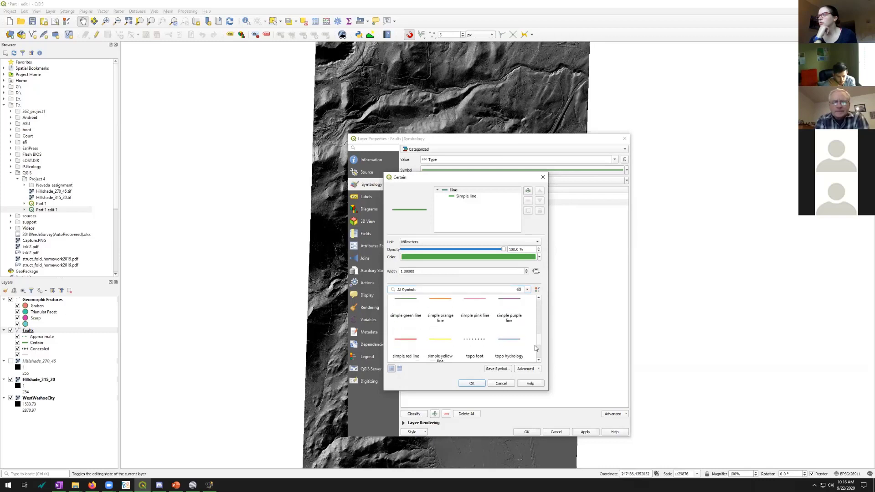
scroll(469, 319, up, 1)
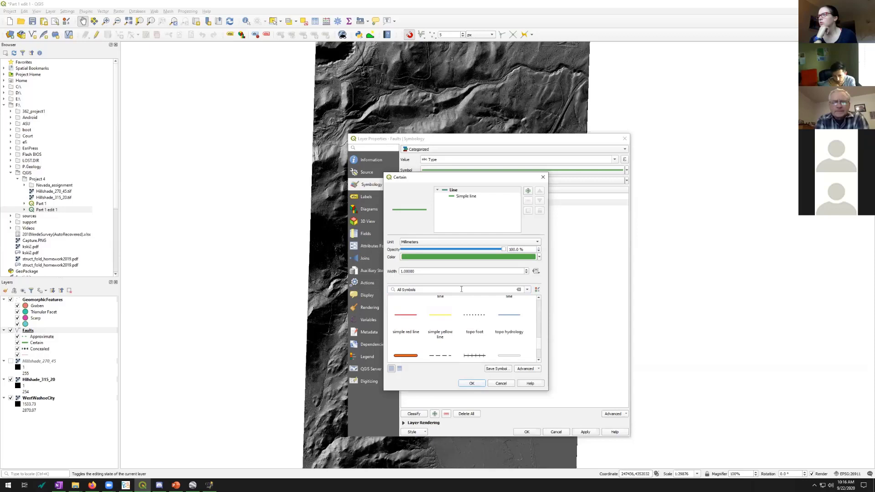
Step: Try the topo foot preset on the Certain category, check the symbol's advanced options, and discard the change
click(474, 314)
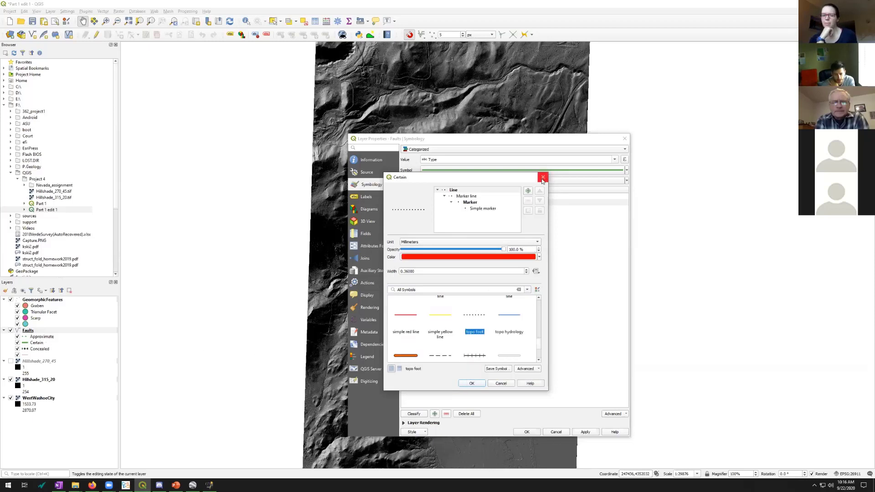
click(517, 368)
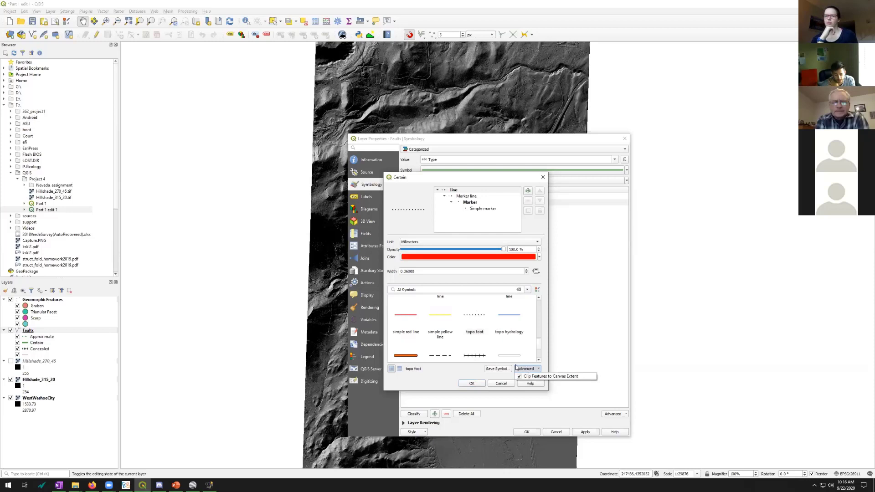
click(467, 366)
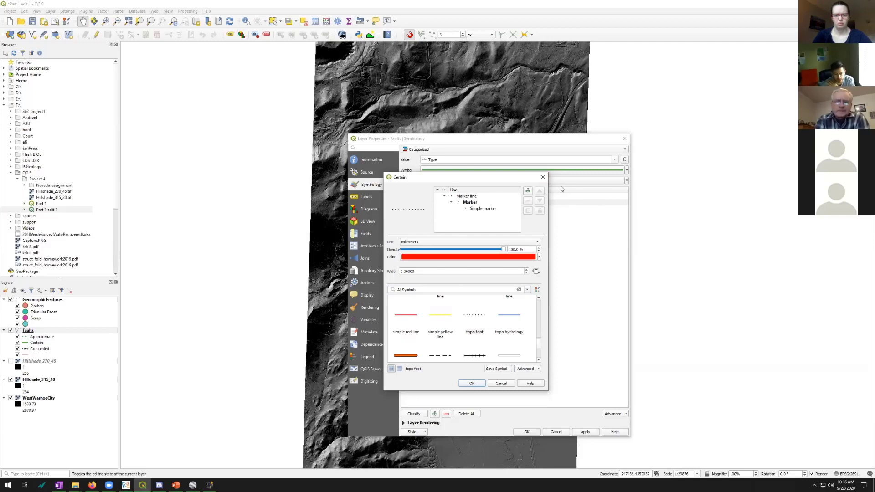
click(543, 177)
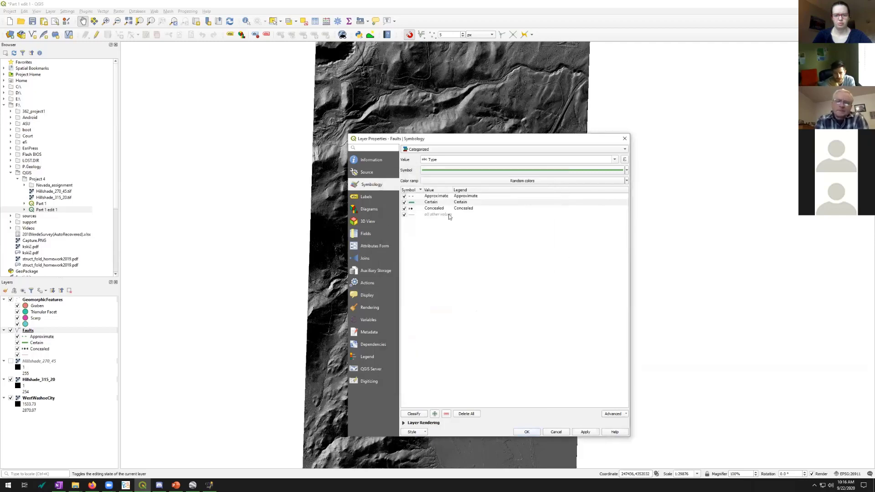